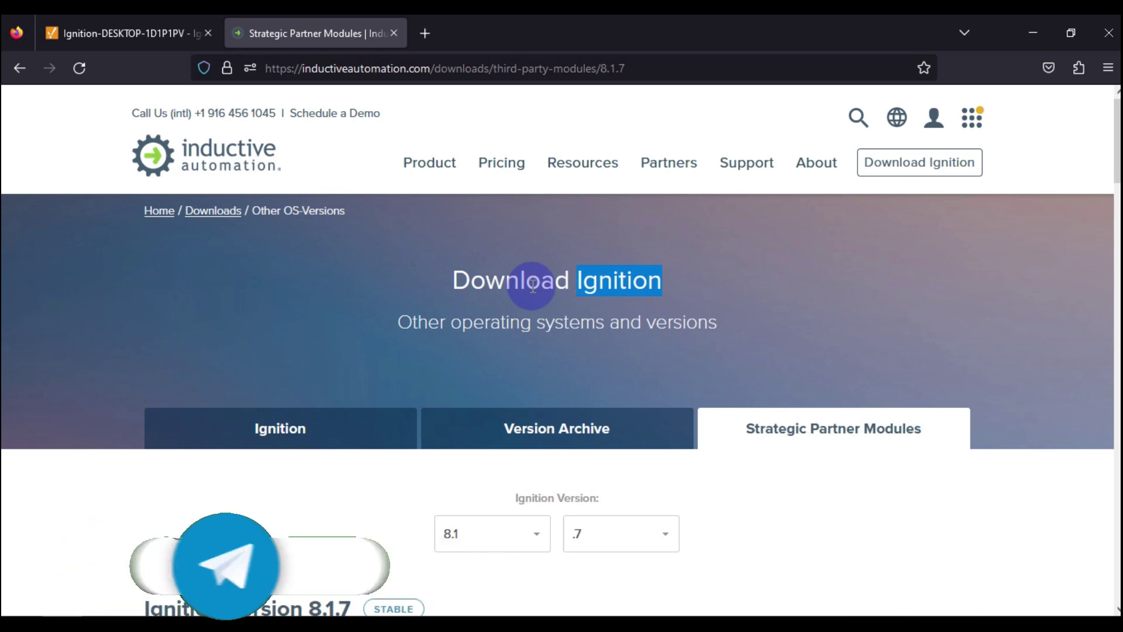
# Scroll down to the Cirrus Link MQTT Modules table listing the 4.0.8 Distributor, Engine, Transmission and Recorder
pyautogui.scroll(-10, 175, 351)
pyautogui.doubleClick(162, 285)
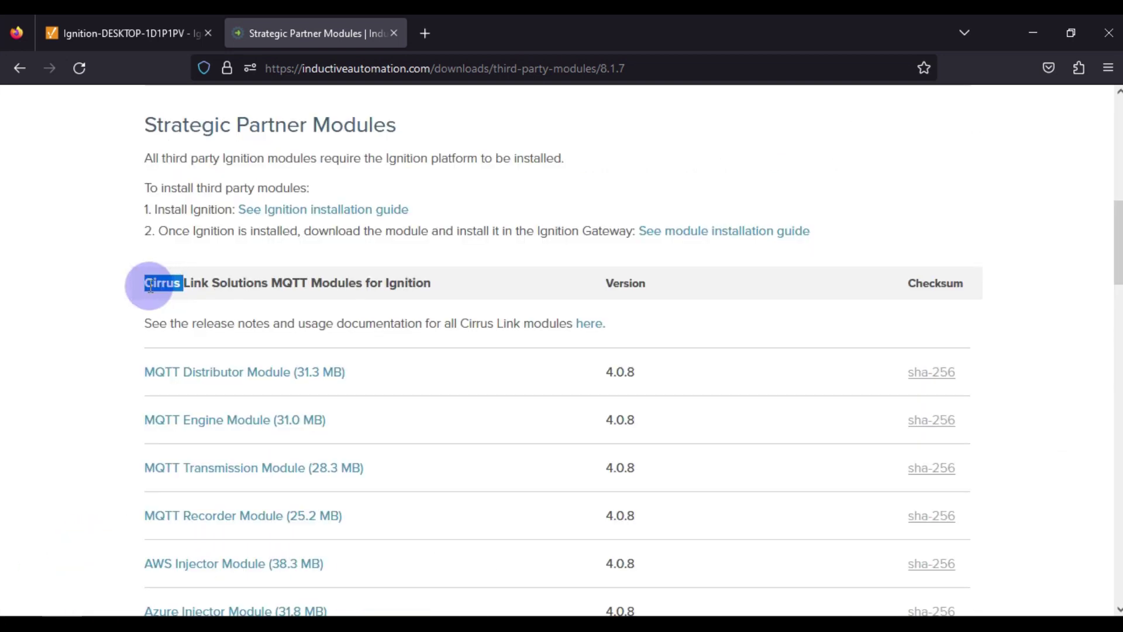
pyautogui.click(279, 292)
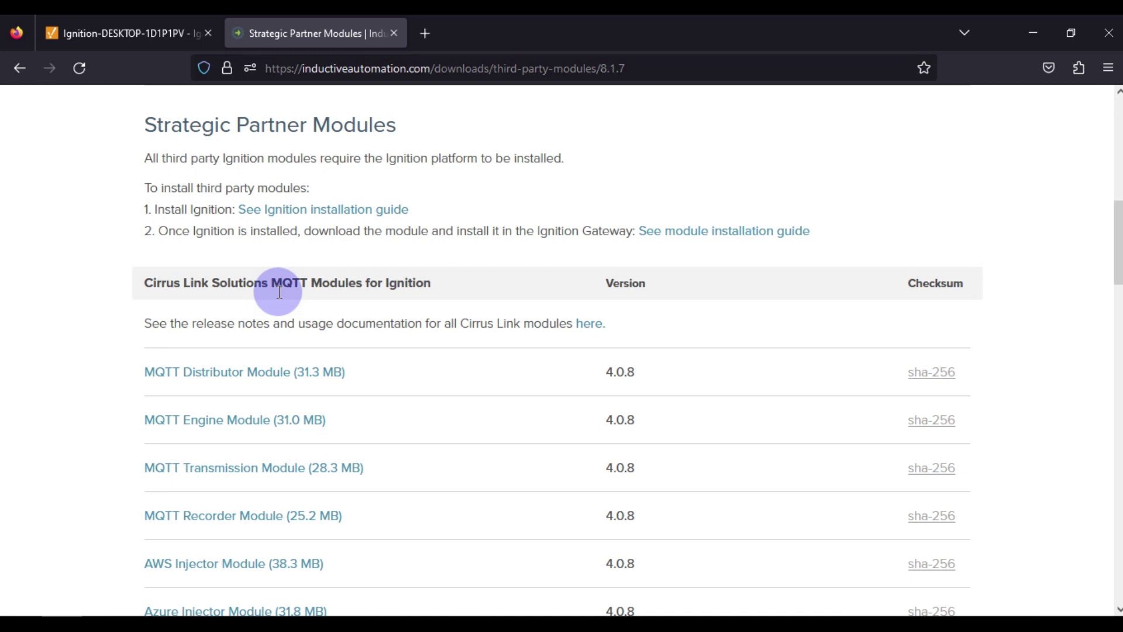
pyautogui.scroll(-3, 193, 280)
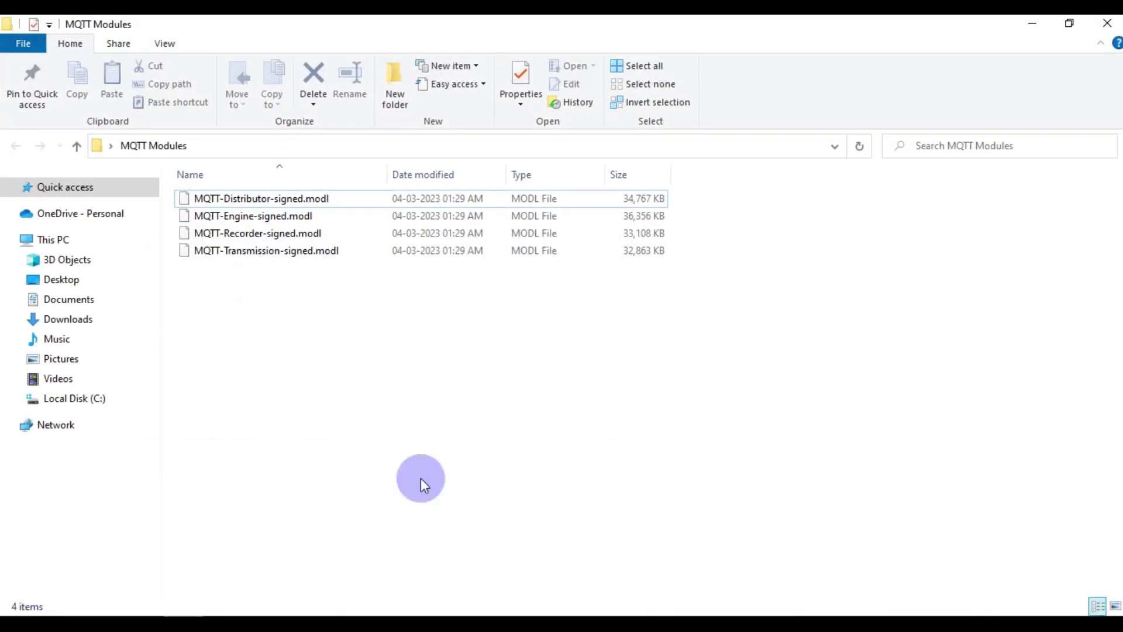
# Check the four .modl files in the MQTT Modules folder, then return to the browser
pyautogui.moveTo(365, 372); pyautogui.dragTo(274, 199)
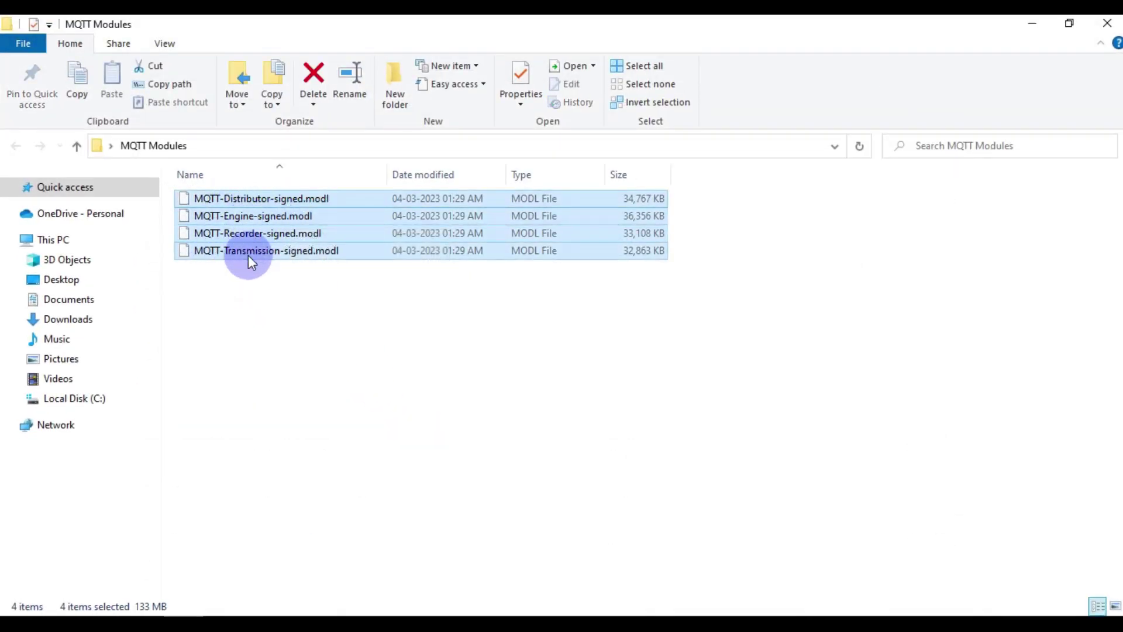
pyautogui.click(289, 322)
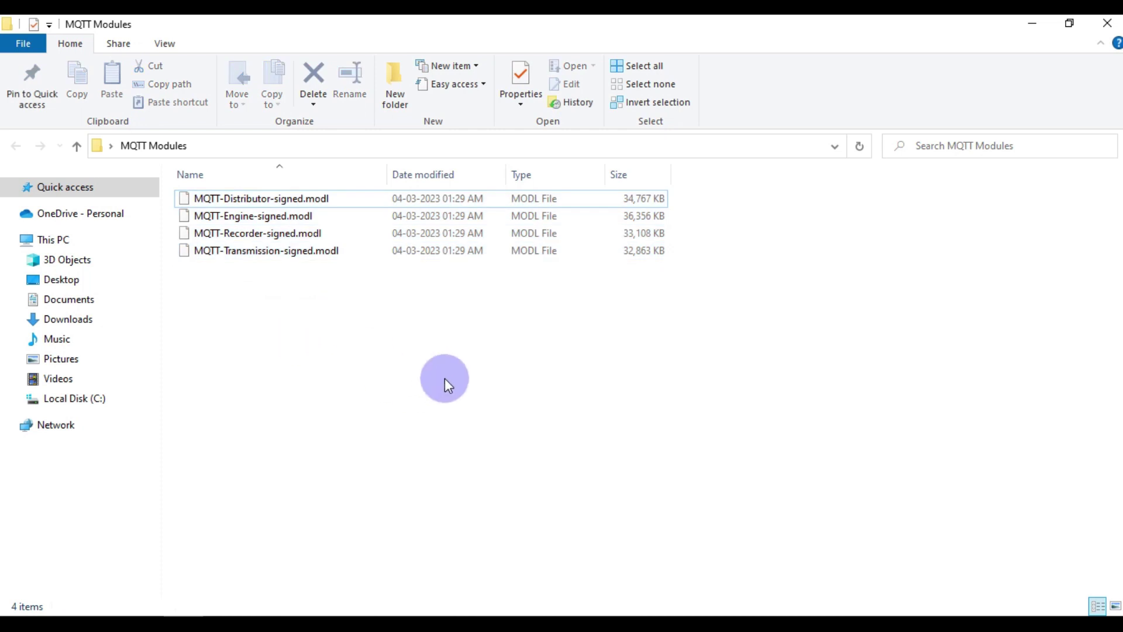
pyautogui.moveTo(445, 379); pyautogui.dragTo(269, 205)
pyautogui.click(341, 342)
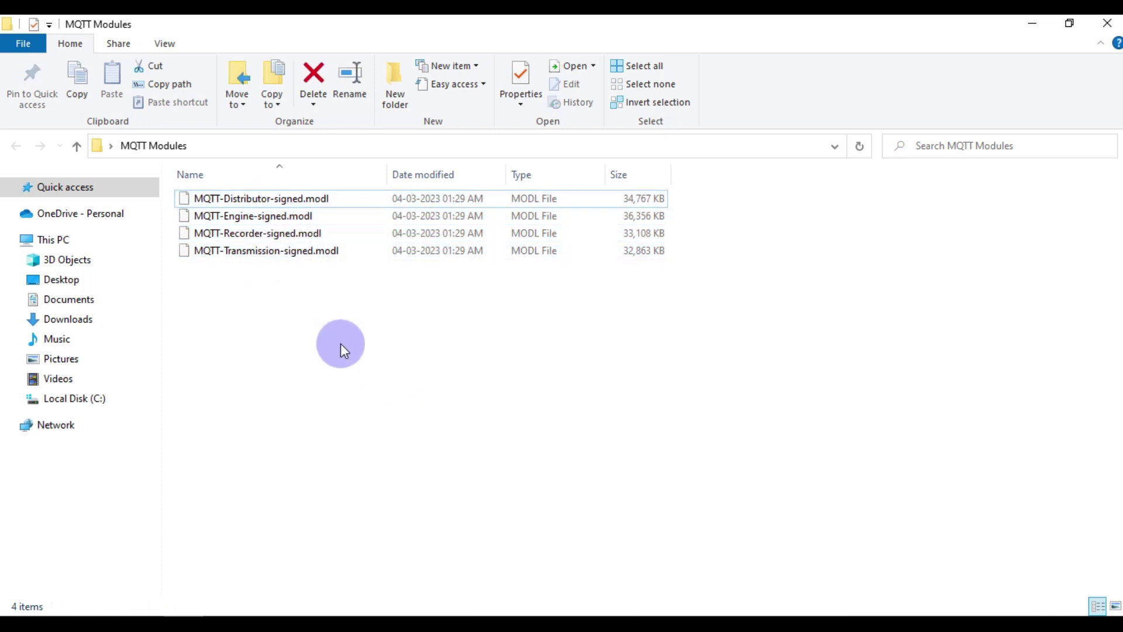
pyautogui.click(138, 626)
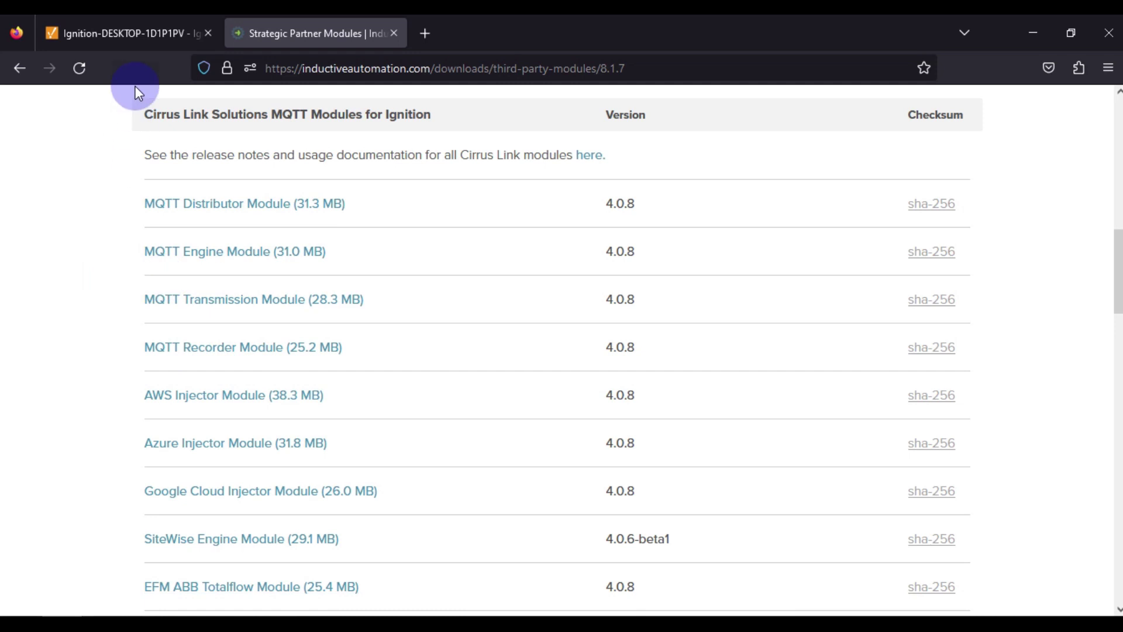
# Switch to the Ignition gateway page and log in to its Config section
pyautogui.click(152, 34)
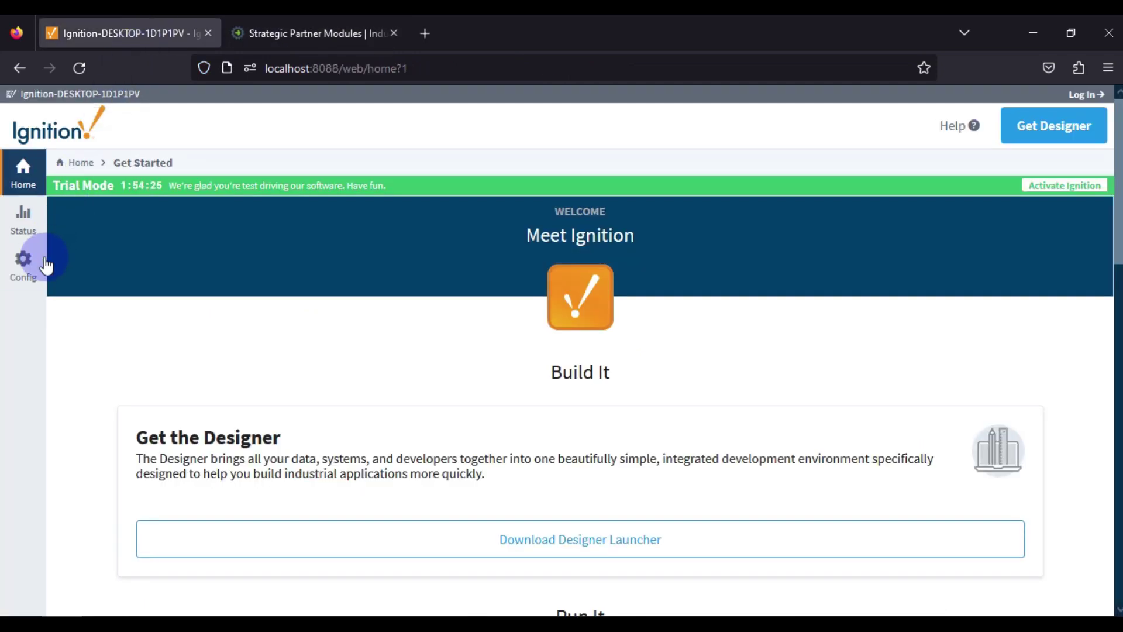
pyautogui.click(27, 266)
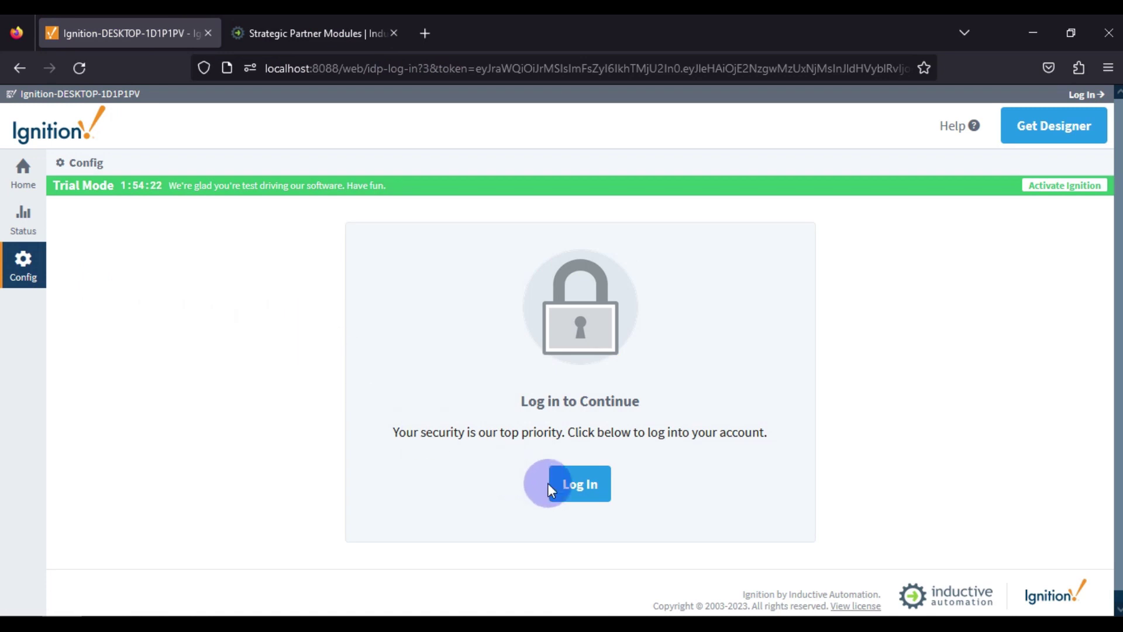
pyautogui.click(585, 497)
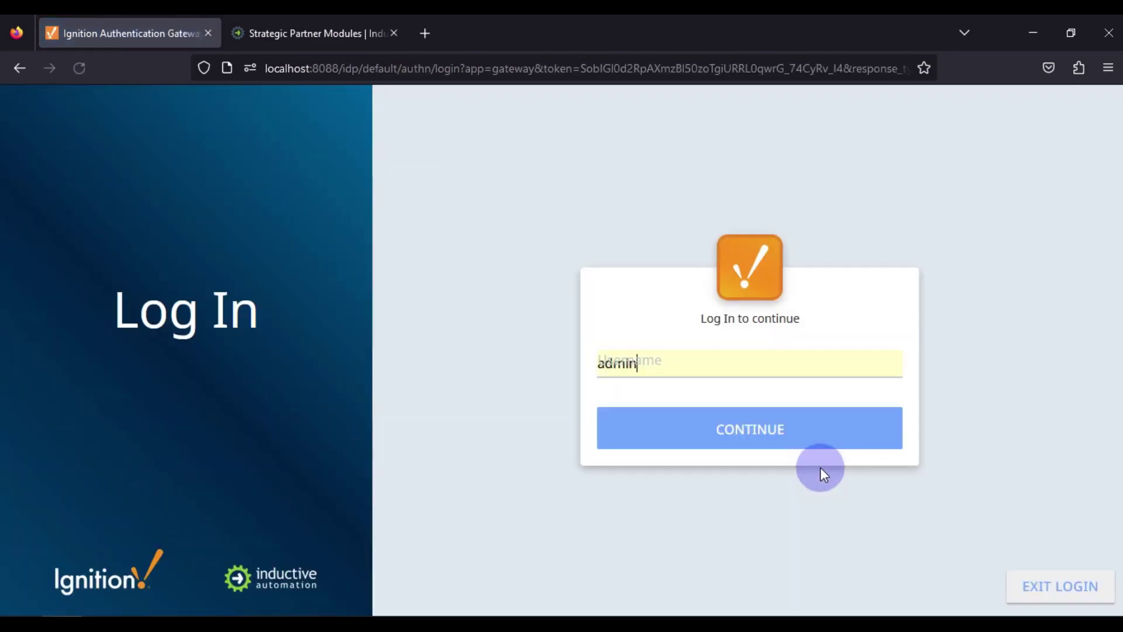
pyautogui.click(822, 438)
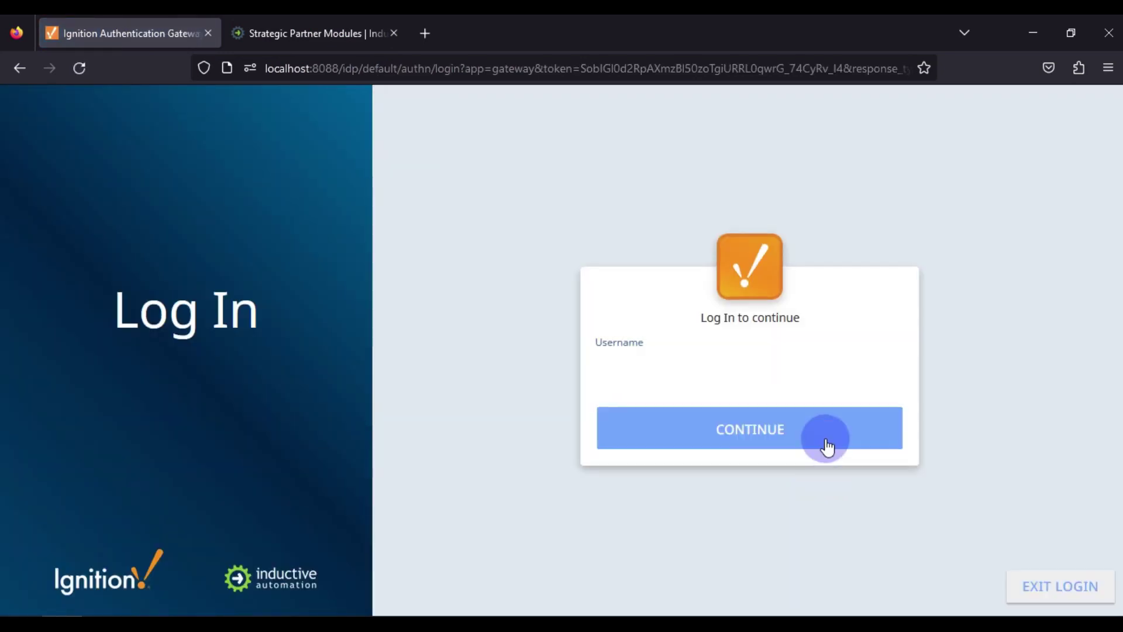
pyautogui.click(824, 438)
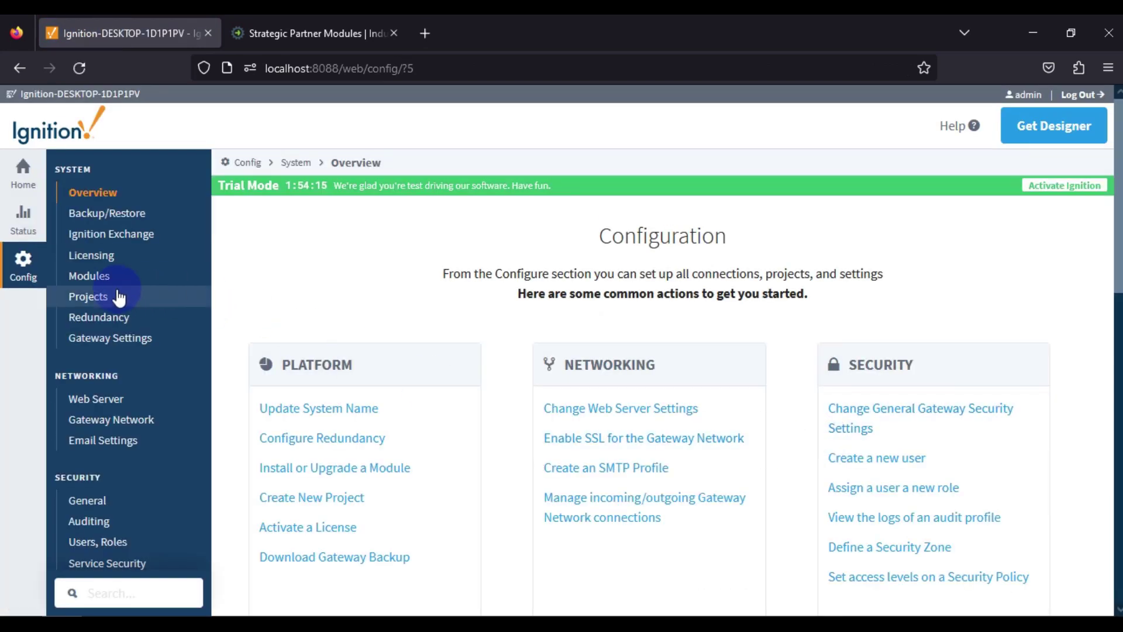
# Go to the Modules list and bring up the Install or Upgrade a Module page
pyautogui.click(99, 283)
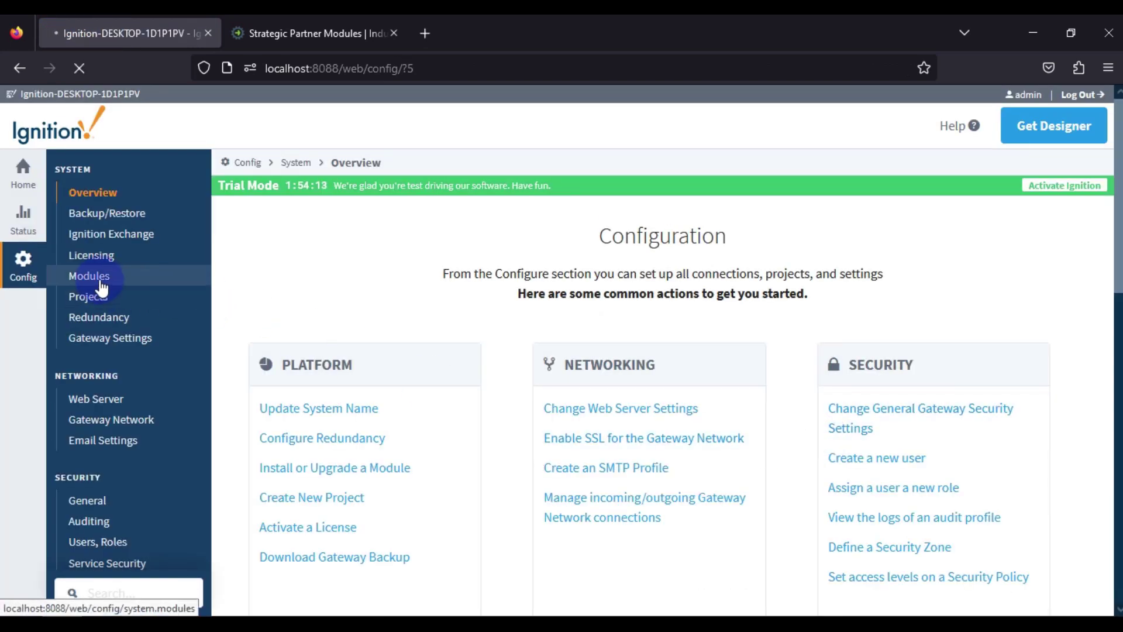
pyautogui.scroll(-5, 392, 313)
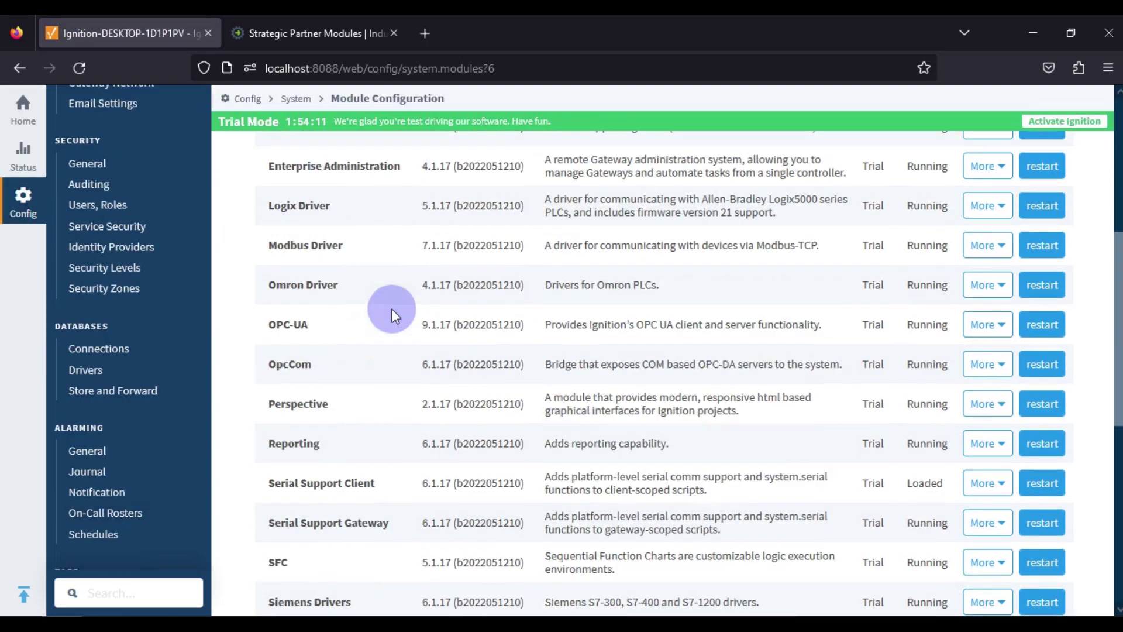
pyautogui.scroll(-7, 392, 308)
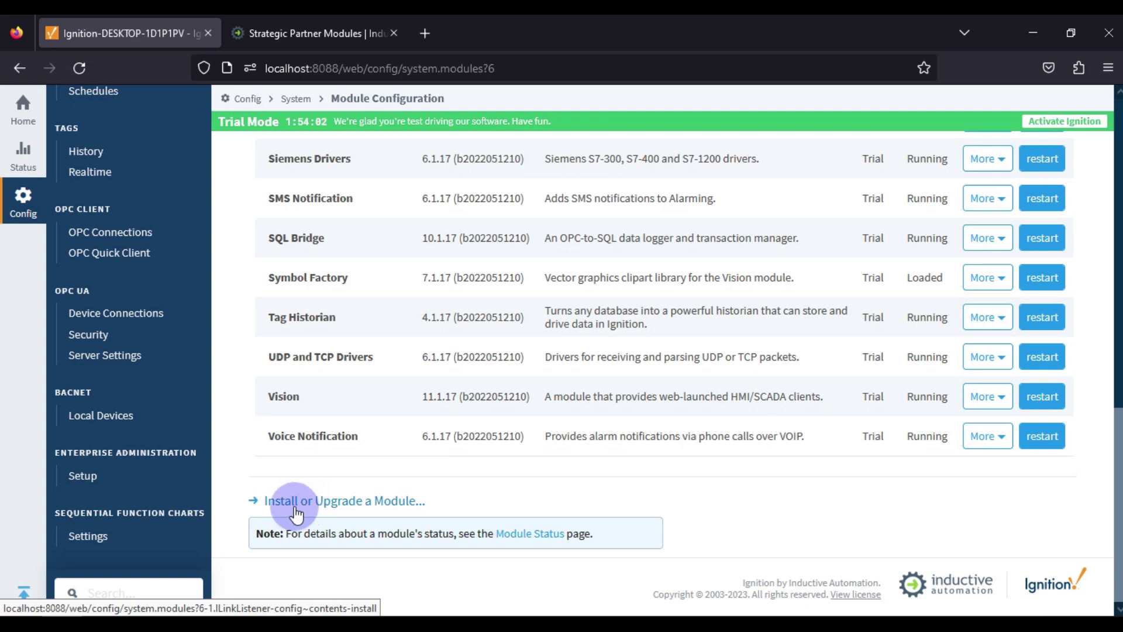
pyautogui.click(295, 507)
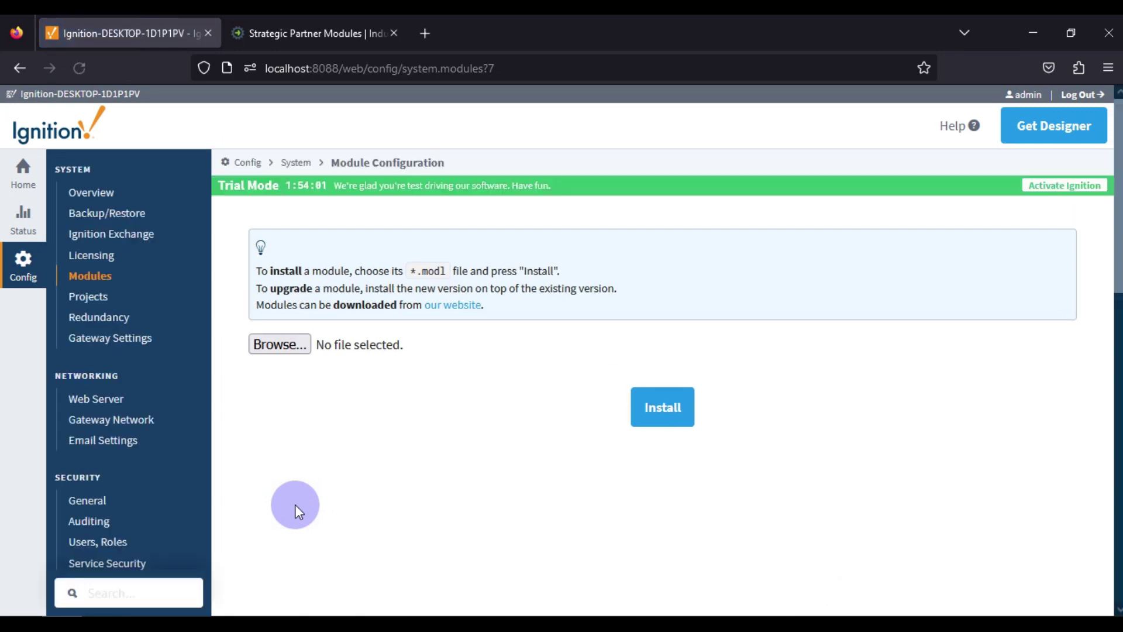
# Choose MQTT-Engine-signed.modl from the MQTT Modules folder and start installing it
pyautogui.click(289, 343)
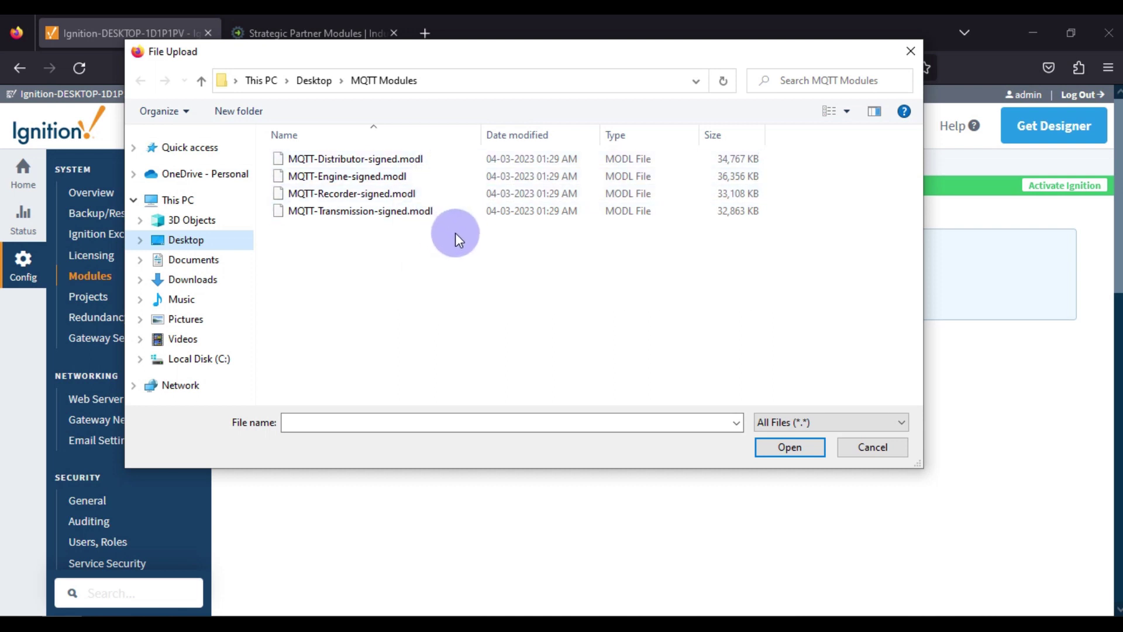
pyautogui.click(344, 179)
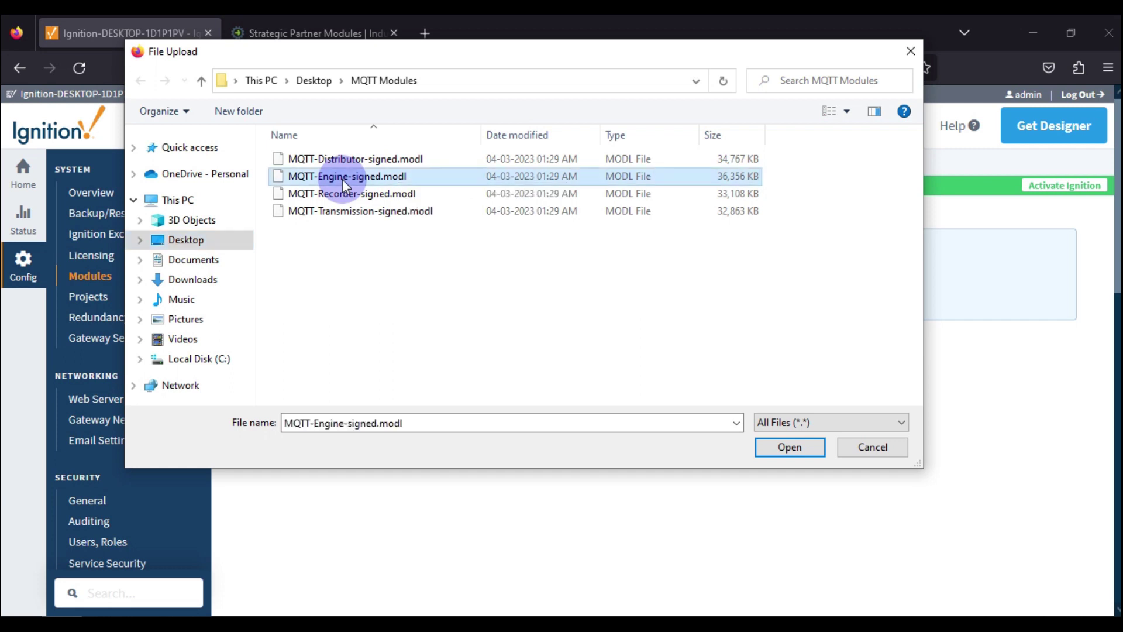
pyautogui.click(790, 447)
pyautogui.click(655, 413)
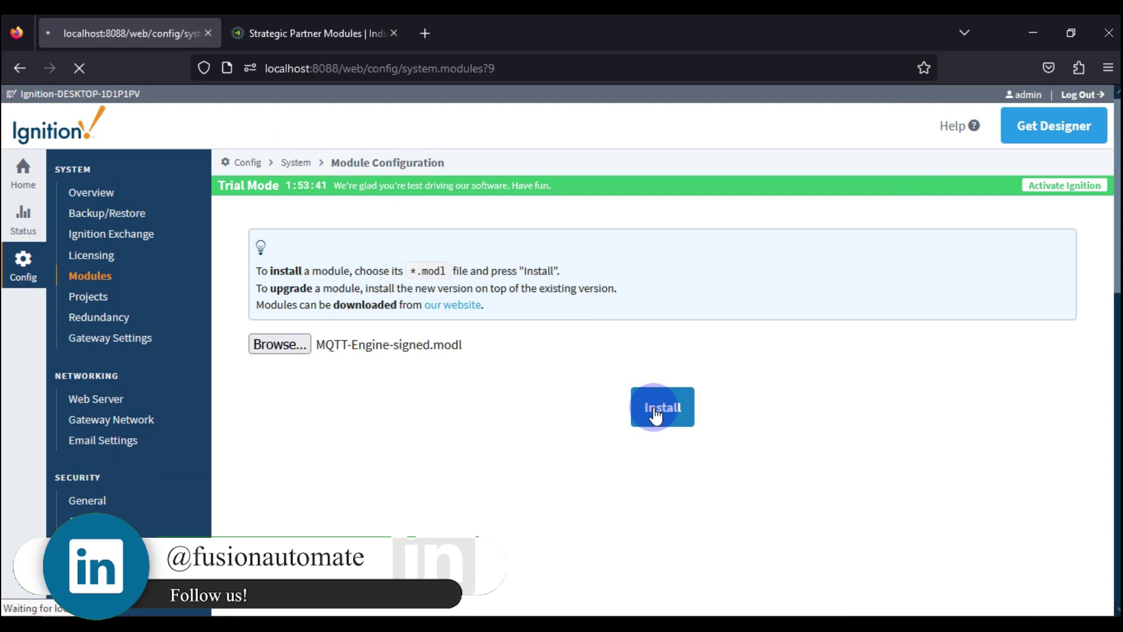
# Accept the MQTT Engine license and trust the Cirrus Link certificate to complete installation
pyautogui.scroll(-20, 654, 405)
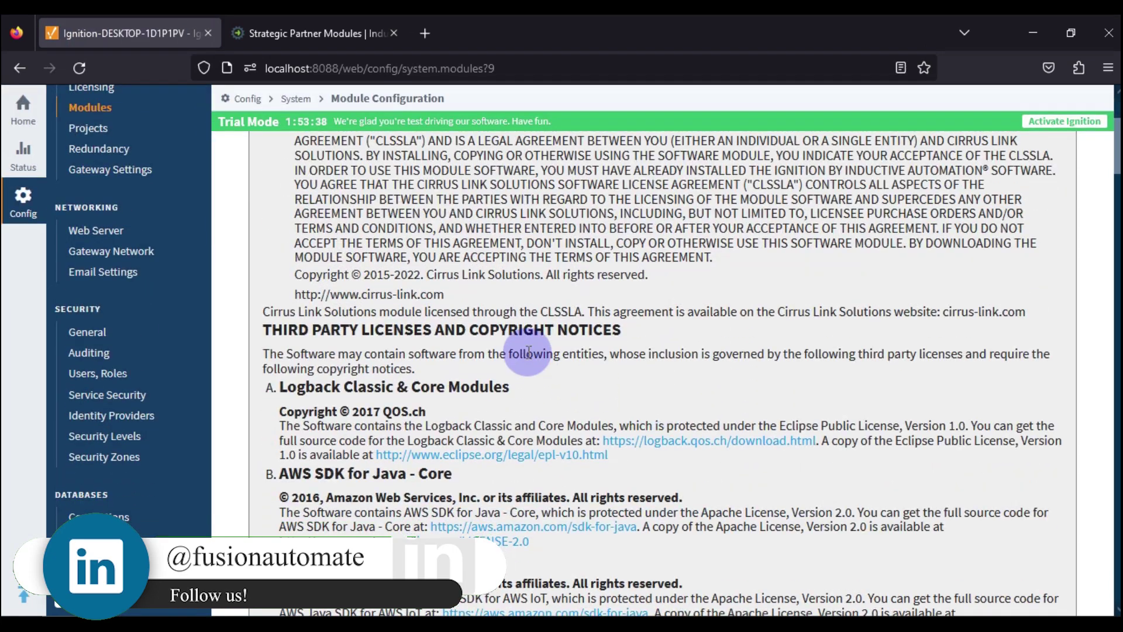
pyautogui.scroll(-20, 625, 329)
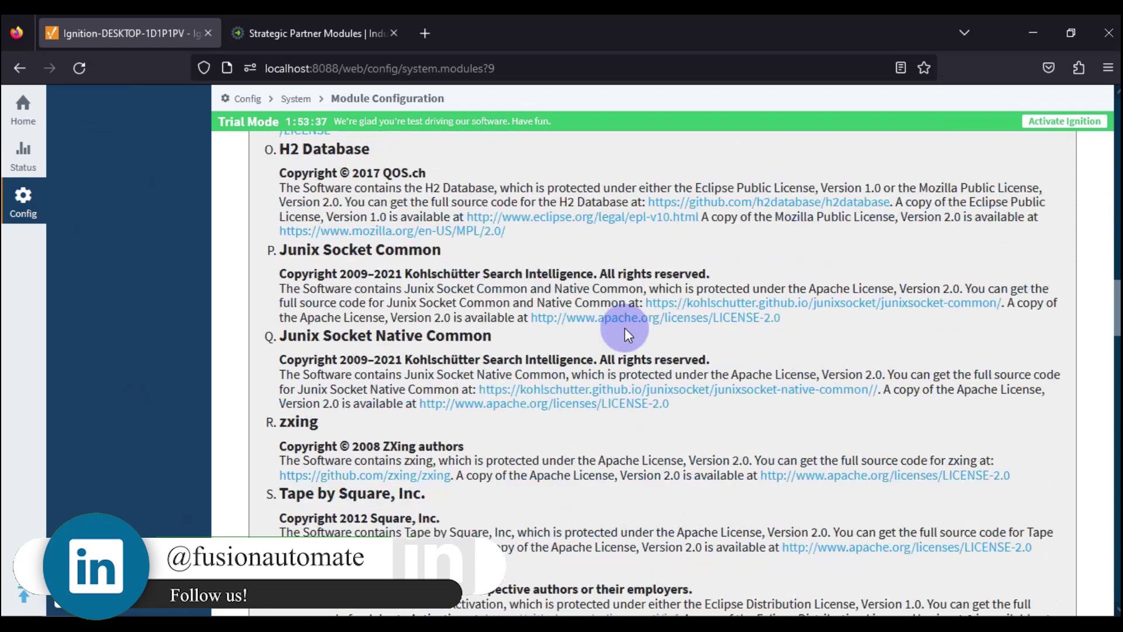
pyautogui.scroll(-15, 625, 328)
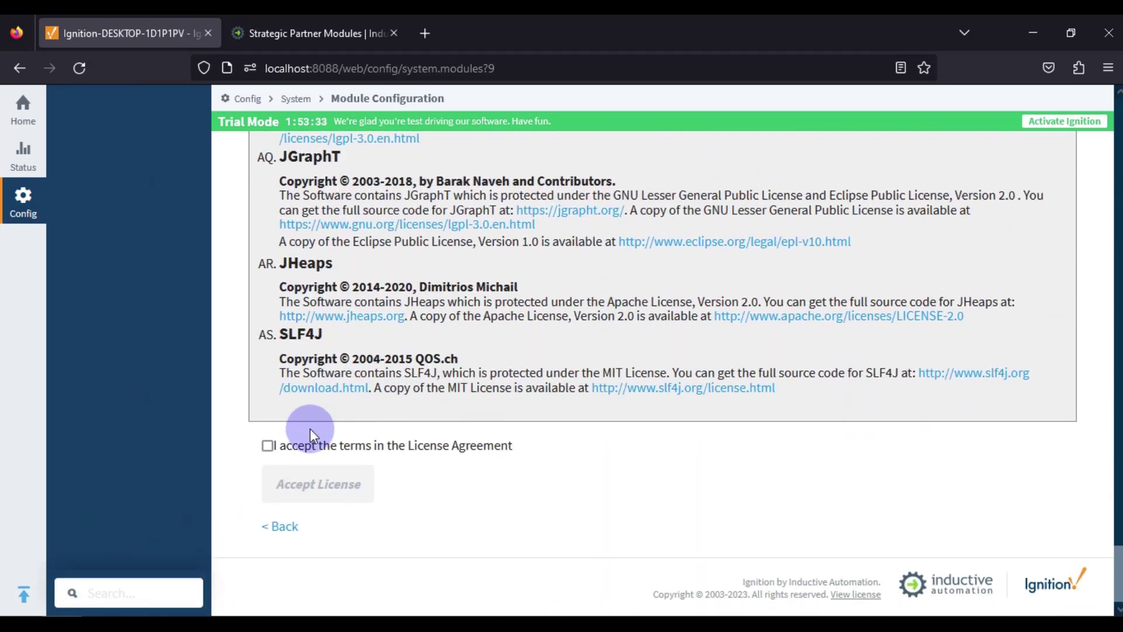
pyautogui.click(268, 445)
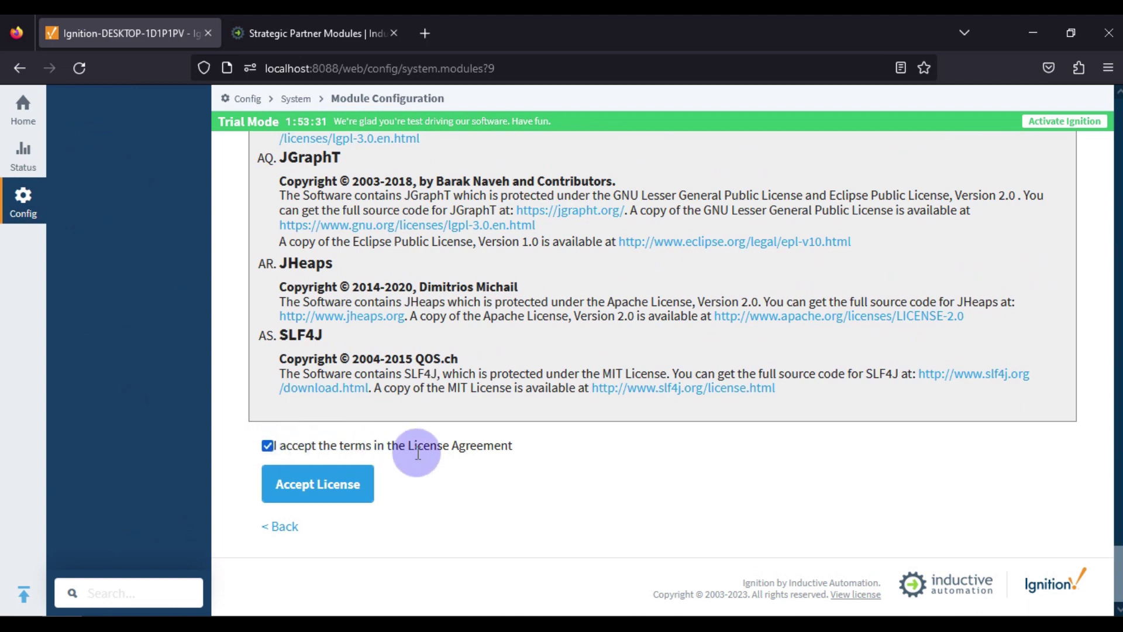
pyautogui.click(342, 488)
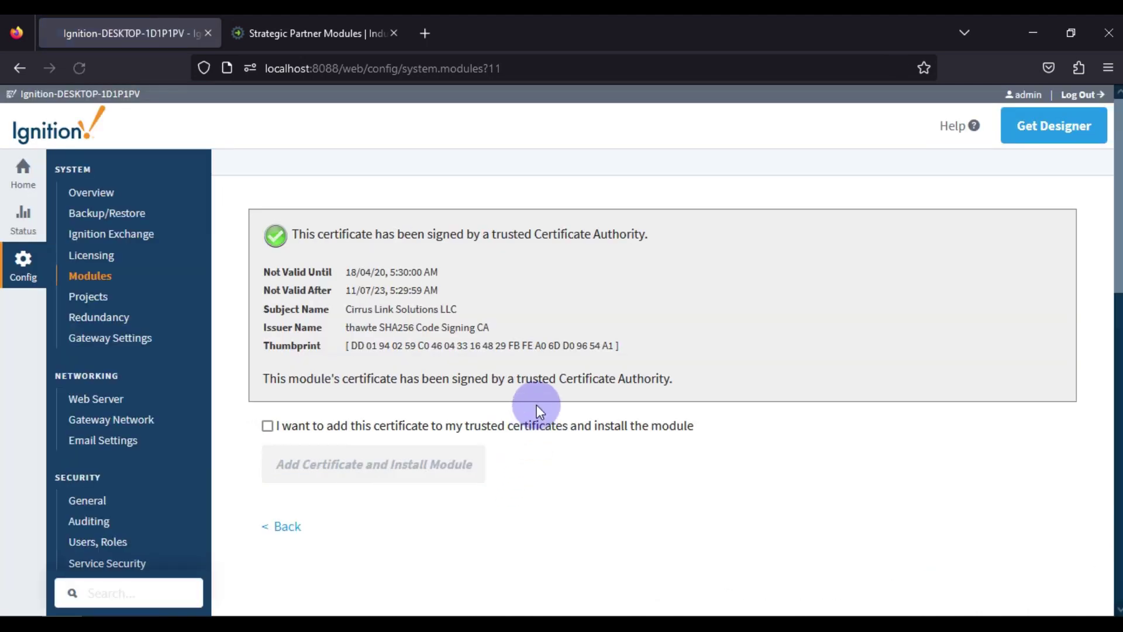
pyautogui.click(266, 446)
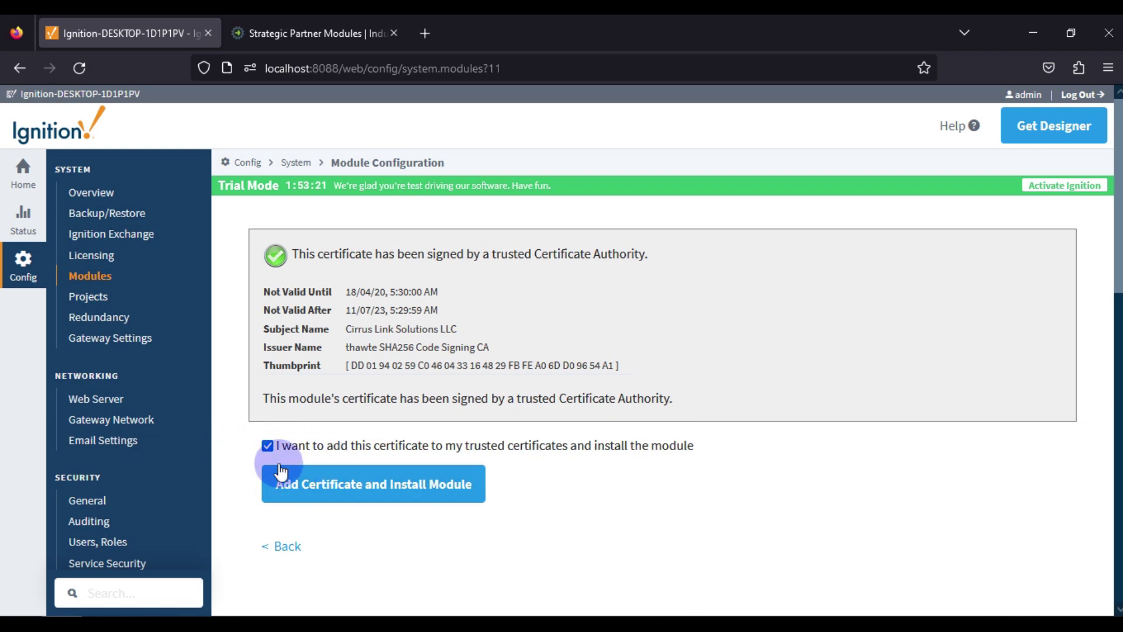
pyautogui.click(430, 496)
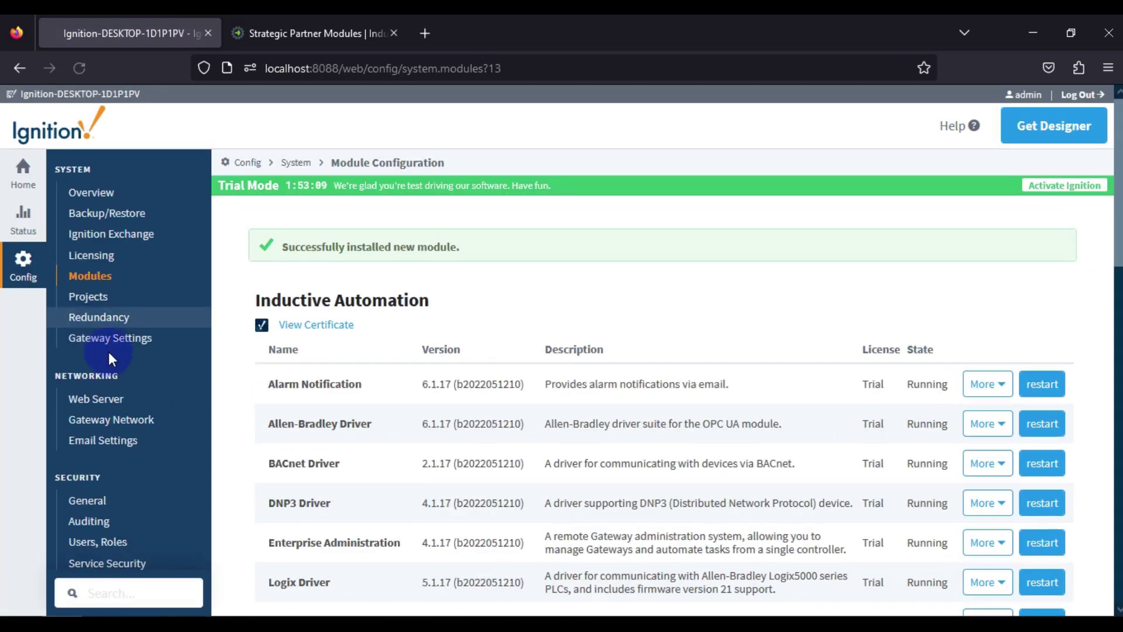
# Confirm MQTT Engine 4.0.15 shows Running, then start uploading the next module file
pyautogui.scroll(-15, 107, 352)
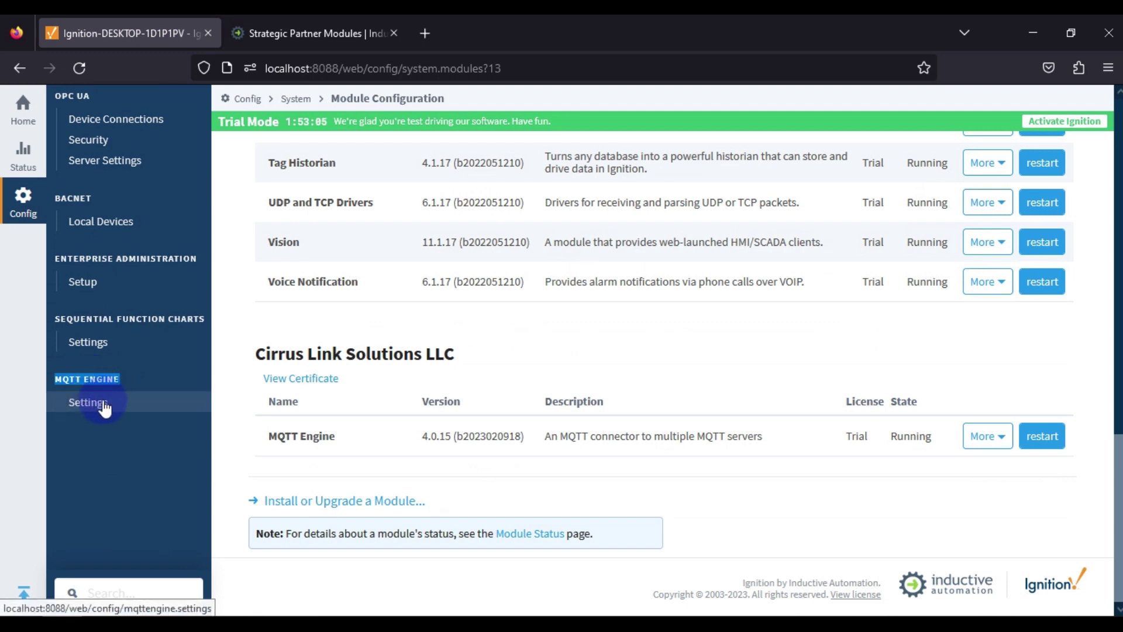
pyautogui.tripleClick(306, 437)
pyautogui.moveTo(305, 439); pyautogui.dragTo(336, 440)
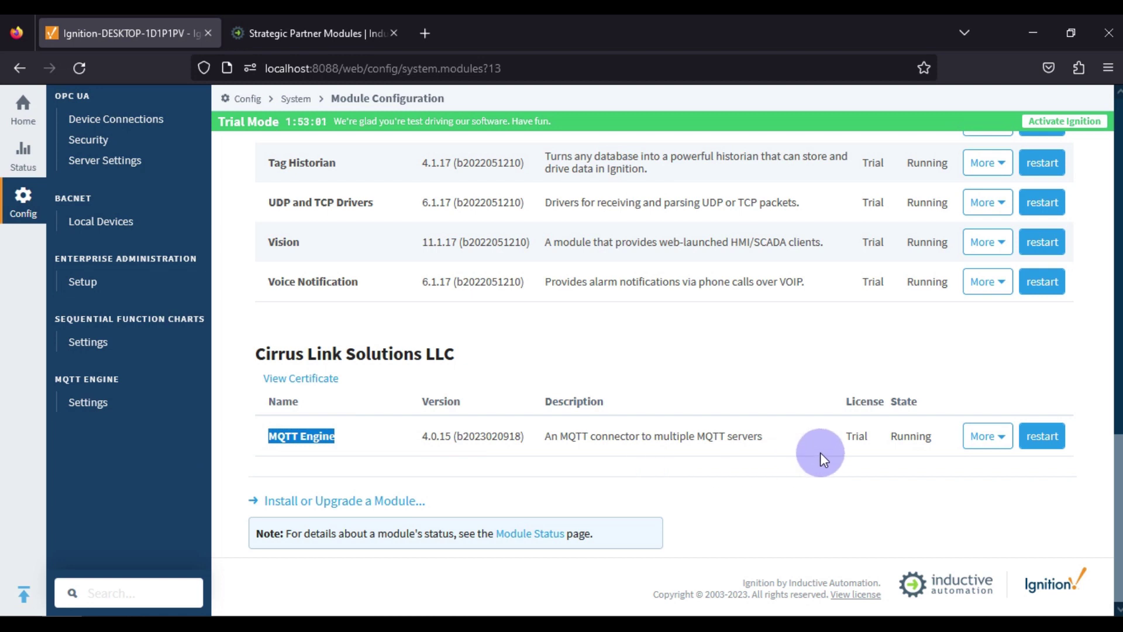
pyautogui.click(862, 439)
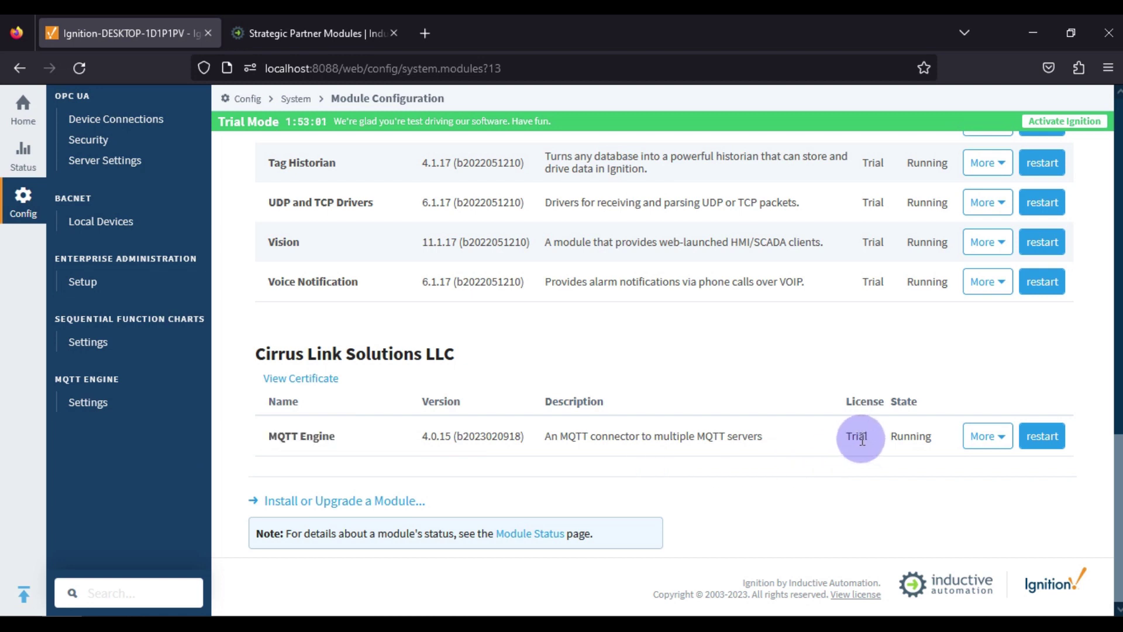
pyautogui.doubleClick(910, 439)
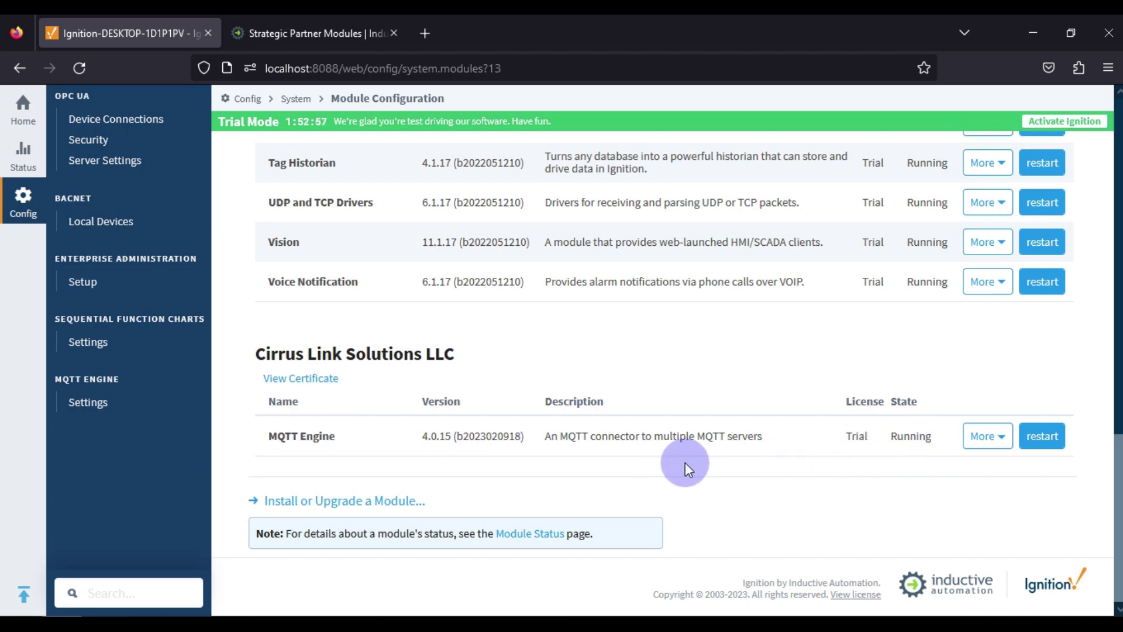
pyautogui.click(559, 440)
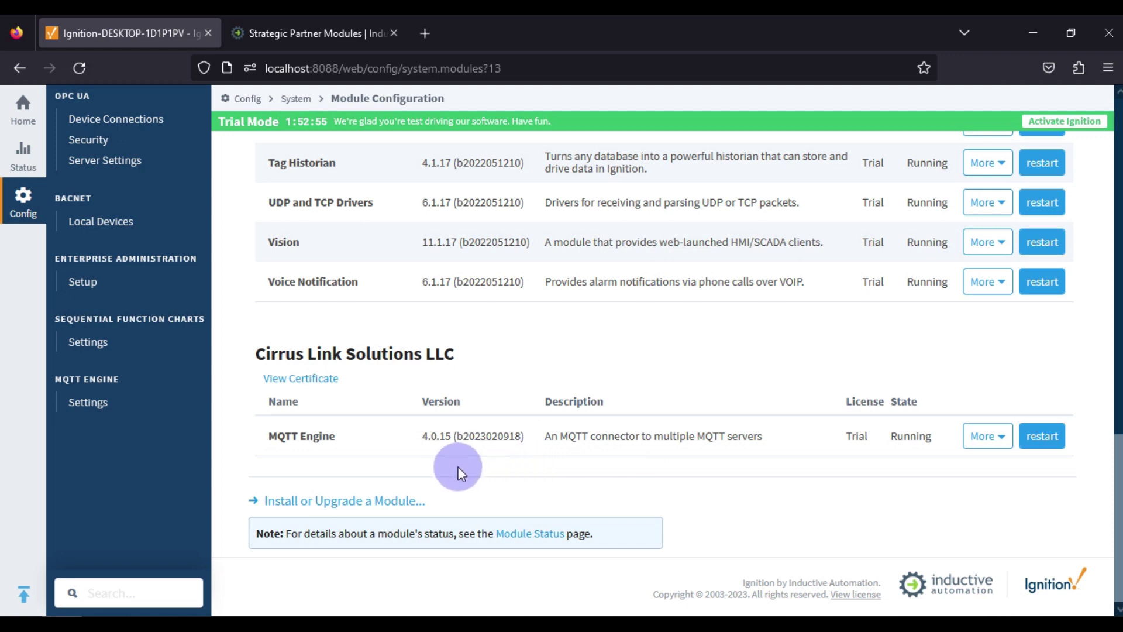
pyautogui.click(316, 500)
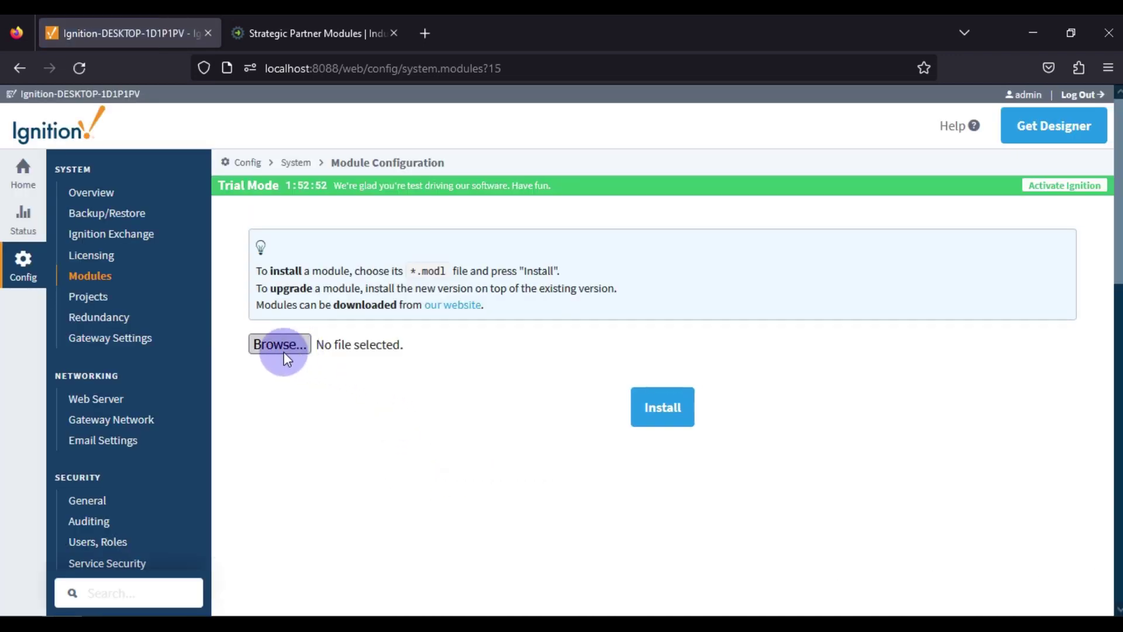
pyautogui.click(279, 344)
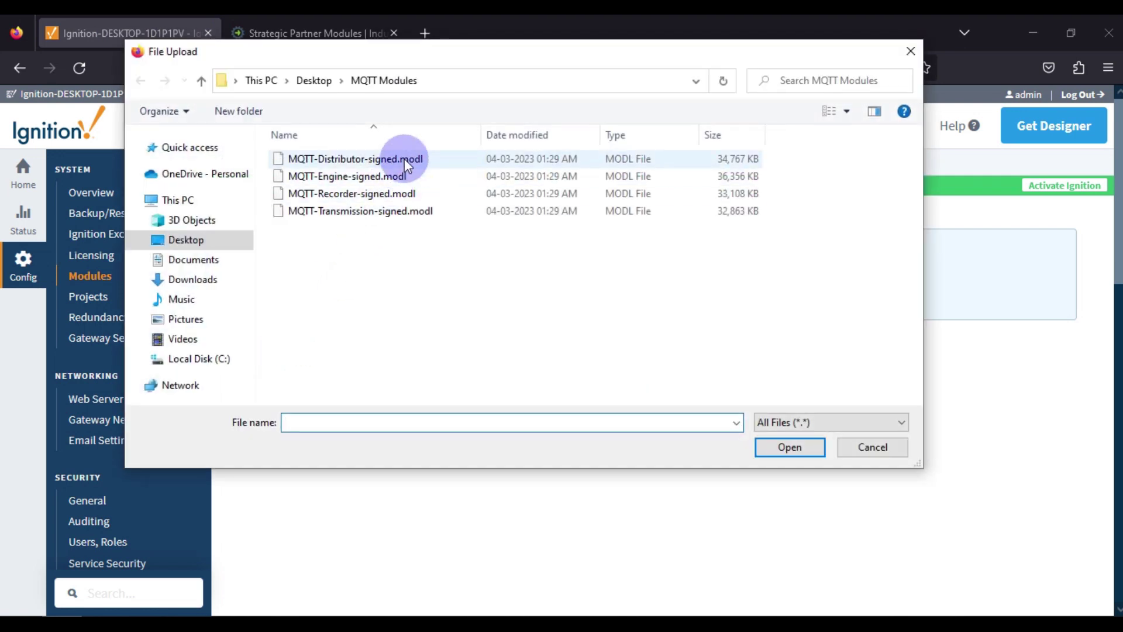
# Install MQTT-Distributor-signed.modl, accepting its license terms
pyautogui.click(405, 159)
pyautogui.click(802, 451)
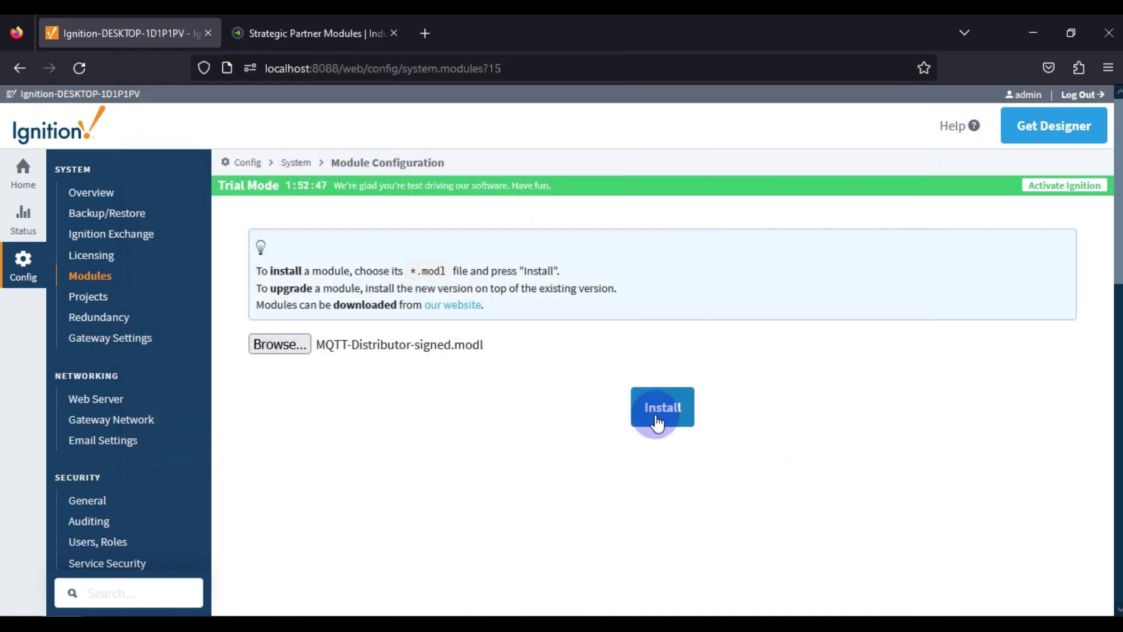
pyautogui.click(686, 419)
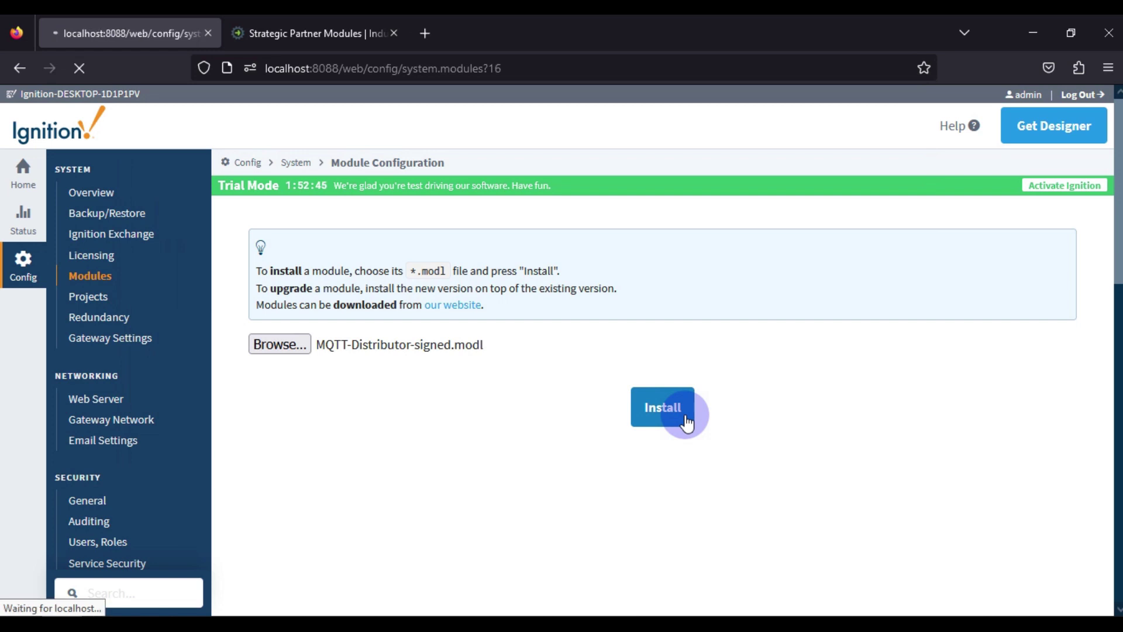
pyautogui.scroll(-10, 686, 420)
pyautogui.scroll(-15, 687, 416)
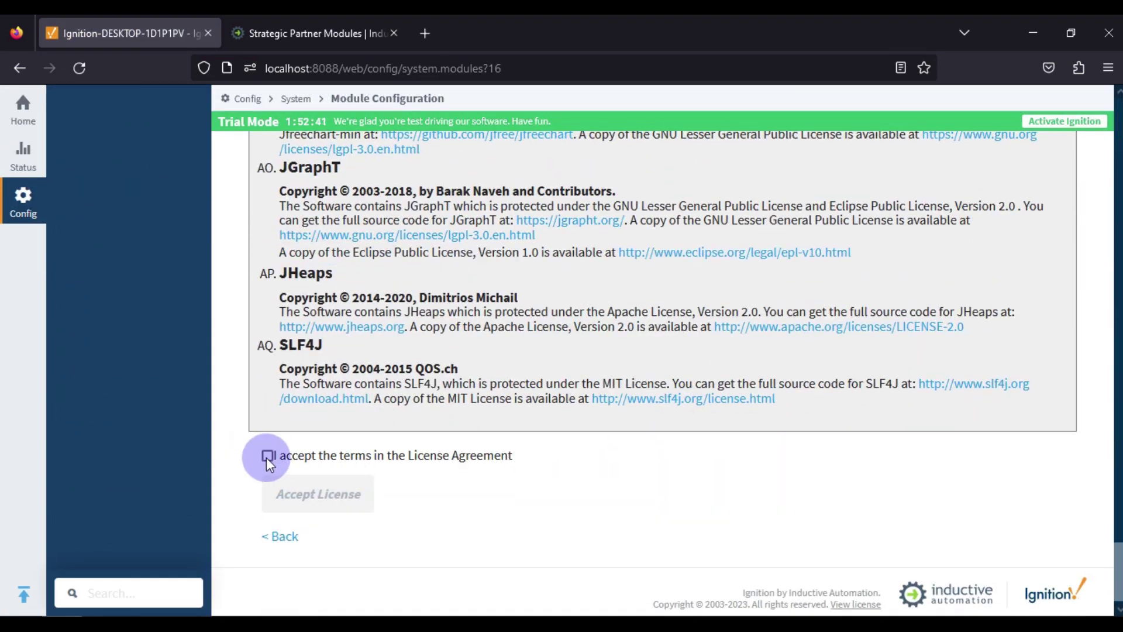
pyautogui.click(266, 455)
pyautogui.click(302, 494)
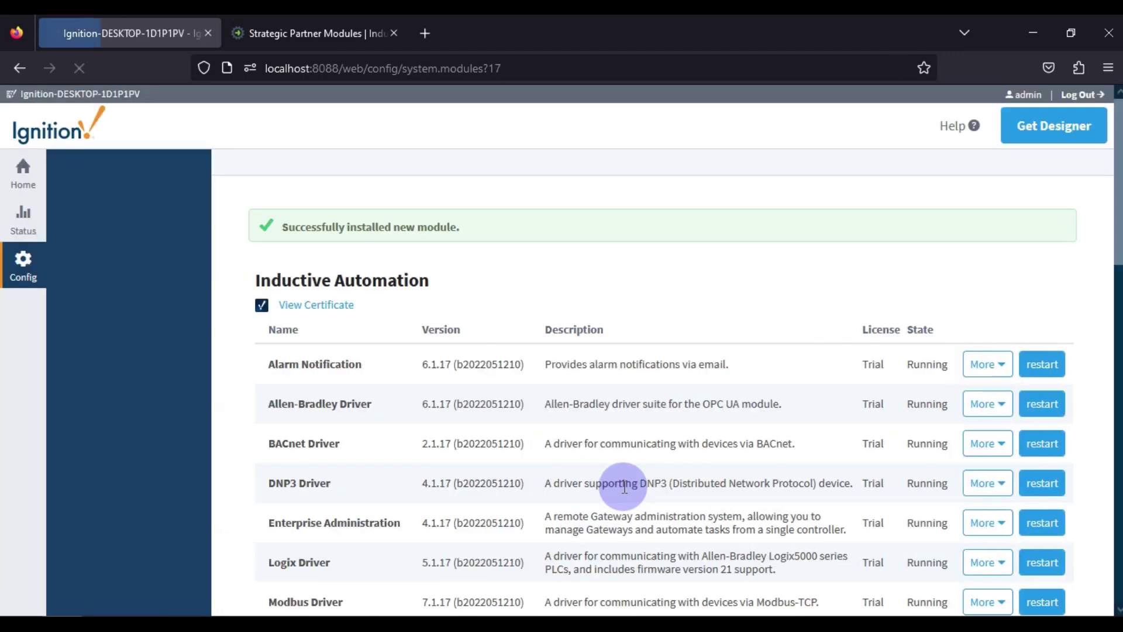
# Check that MQTT Distributor 4.0.15 is listed as Running beside MQTT Engine
pyautogui.scroll(-20, 623, 479)
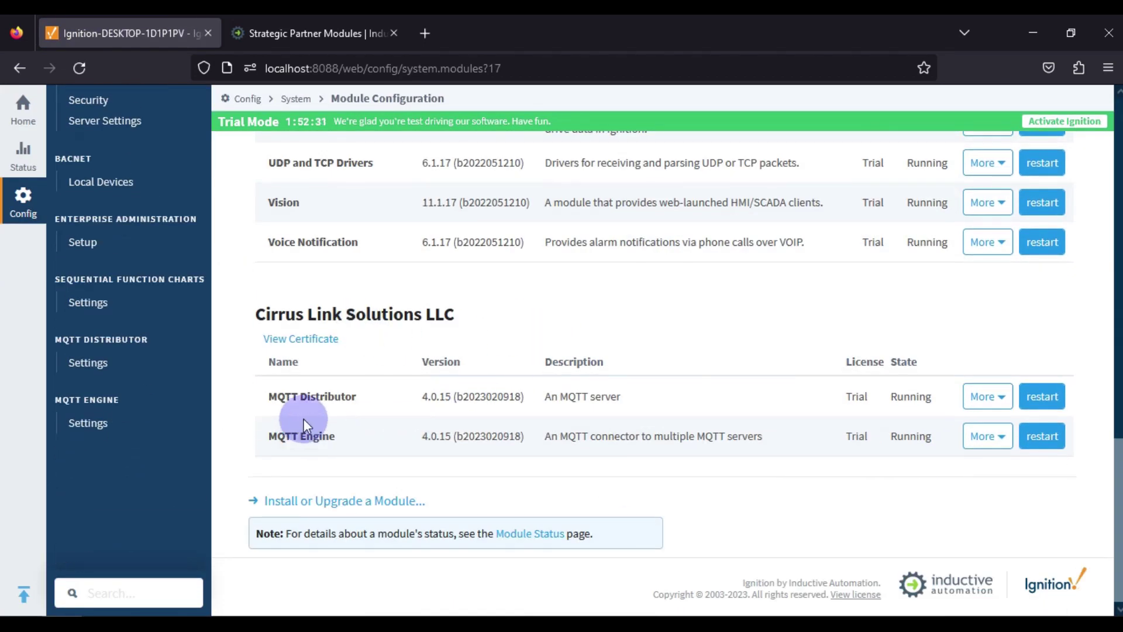
pyautogui.tripleClick(316, 396)
pyautogui.tripleClick(102, 338)
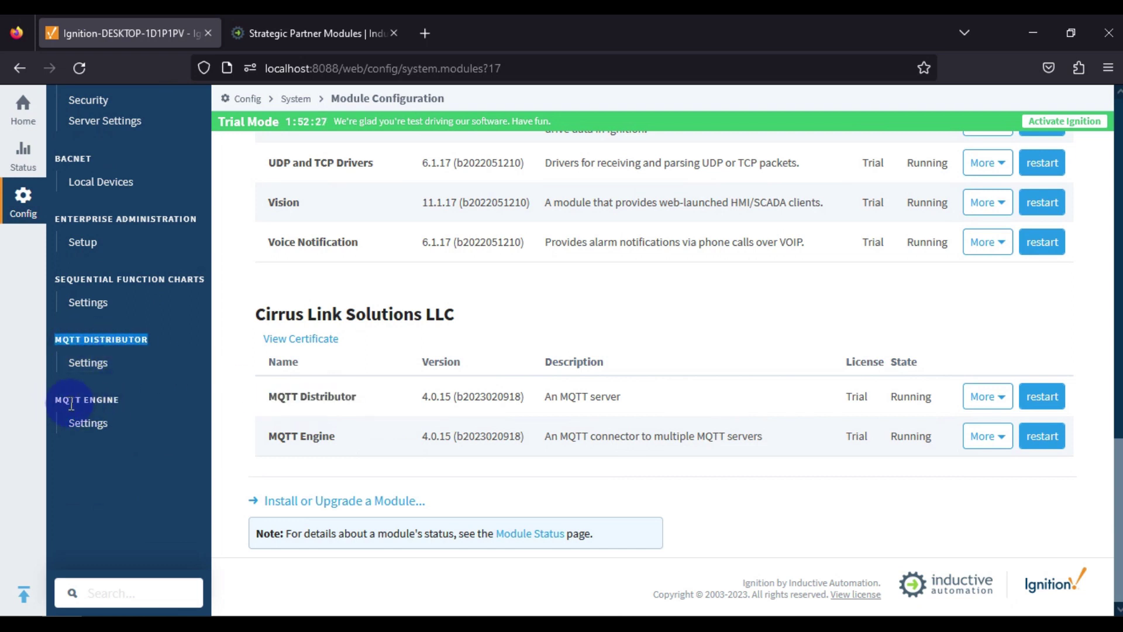
# Install MQTT-Recorder-signed.modl and accept its license
pyautogui.click(324, 501)
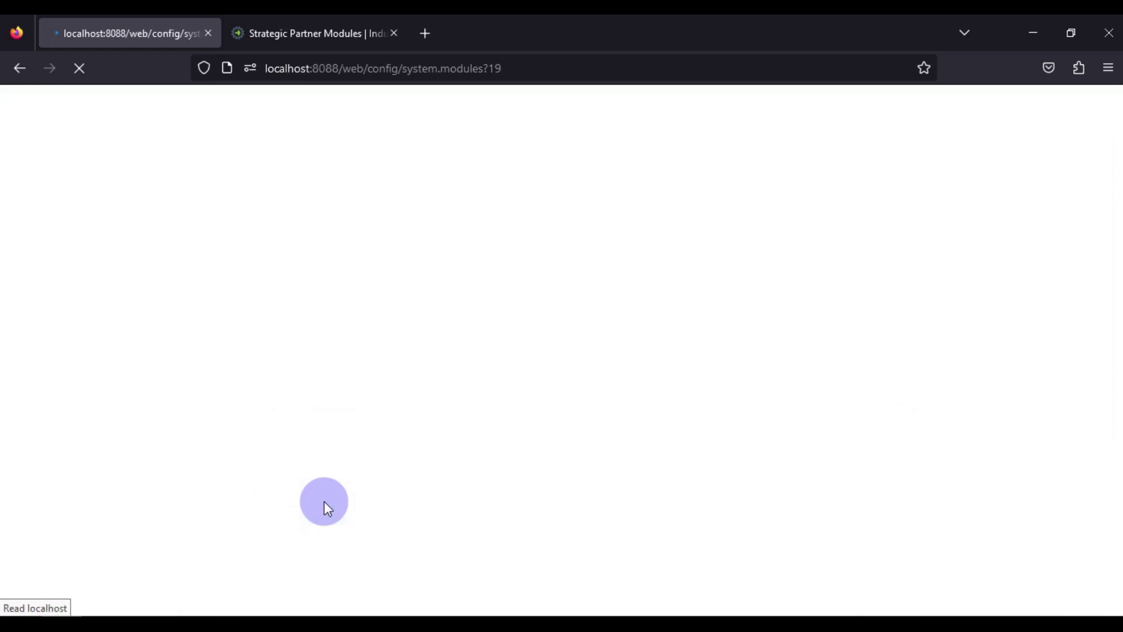
pyautogui.click(278, 342)
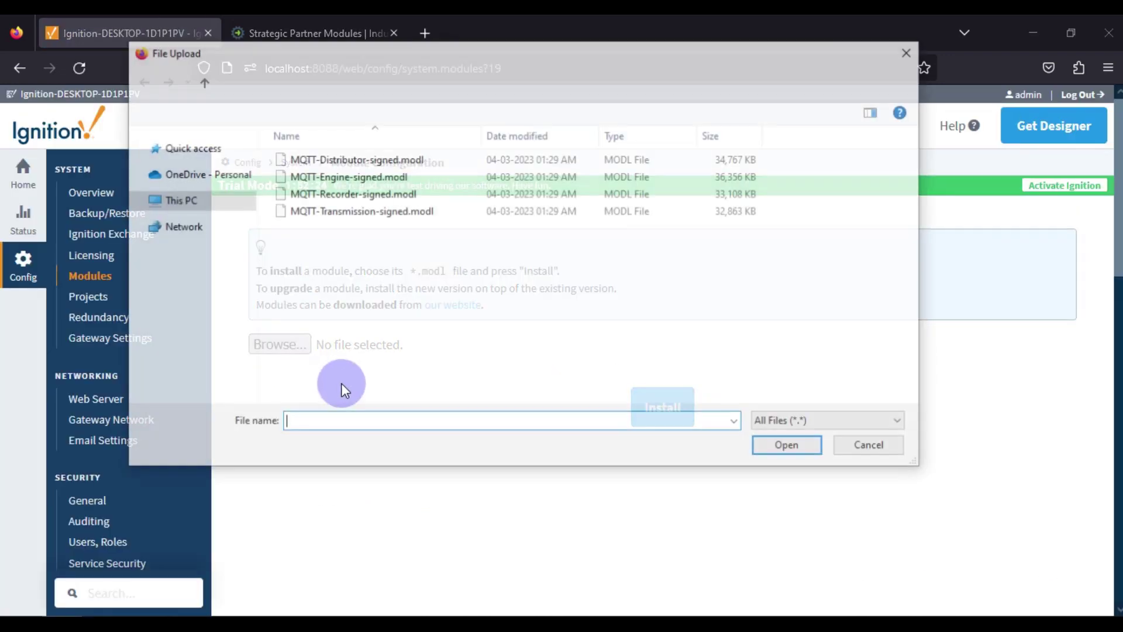
pyautogui.click(388, 198)
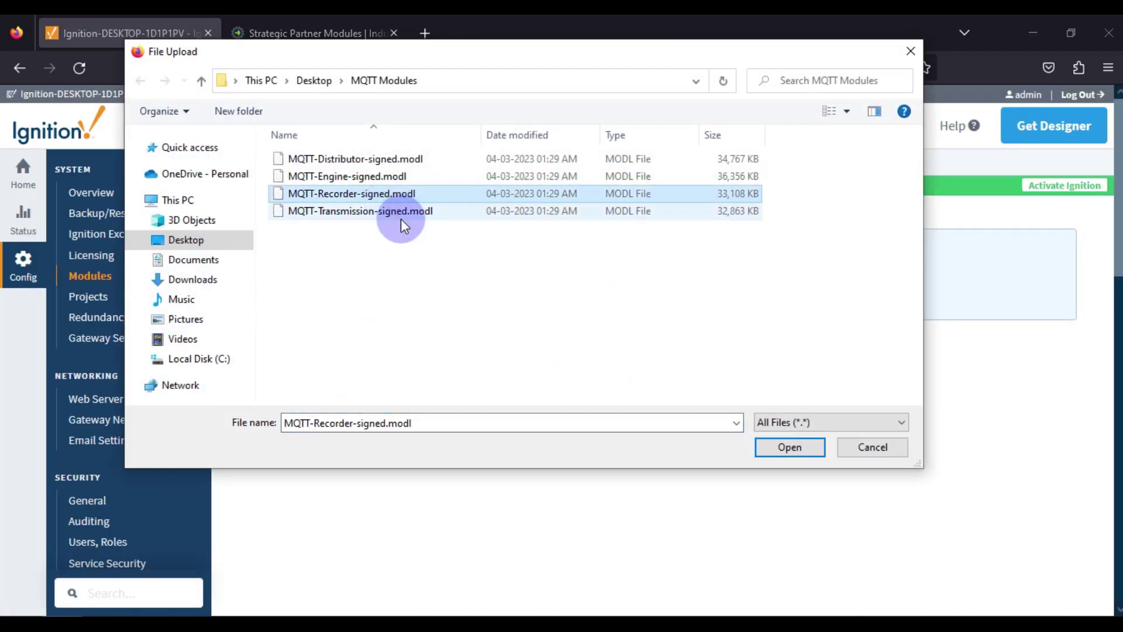
pyautogui.click(784, 447)
pyautogui.click(680, 417)
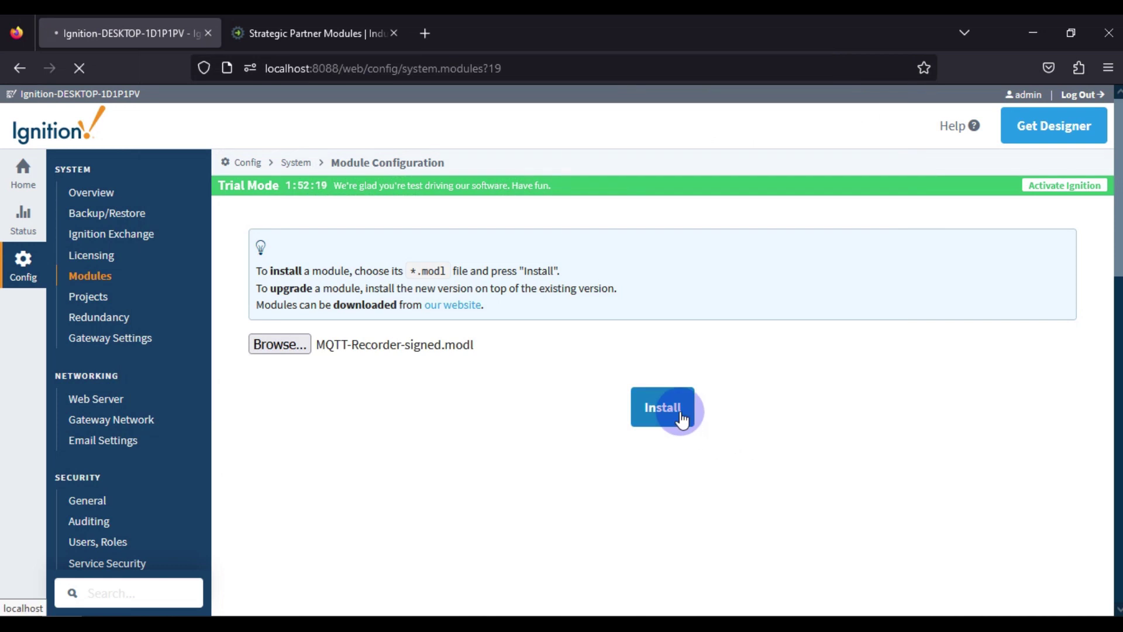
pyautogui.scroll(-15, 673, 438)
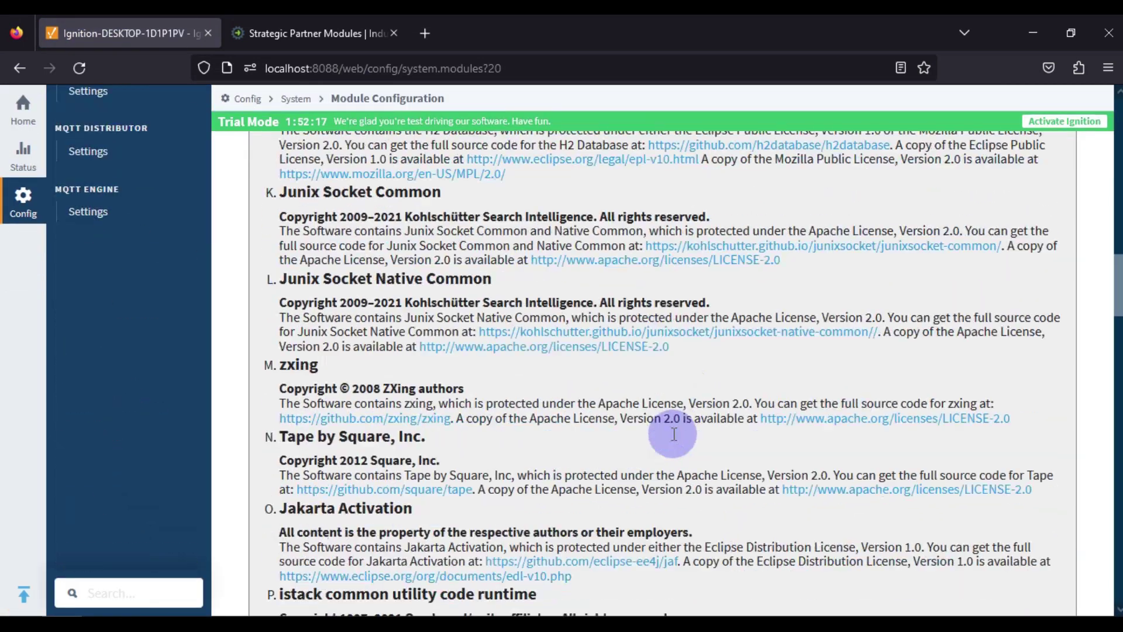
pyautogui.scroll(-20, 674, 434)
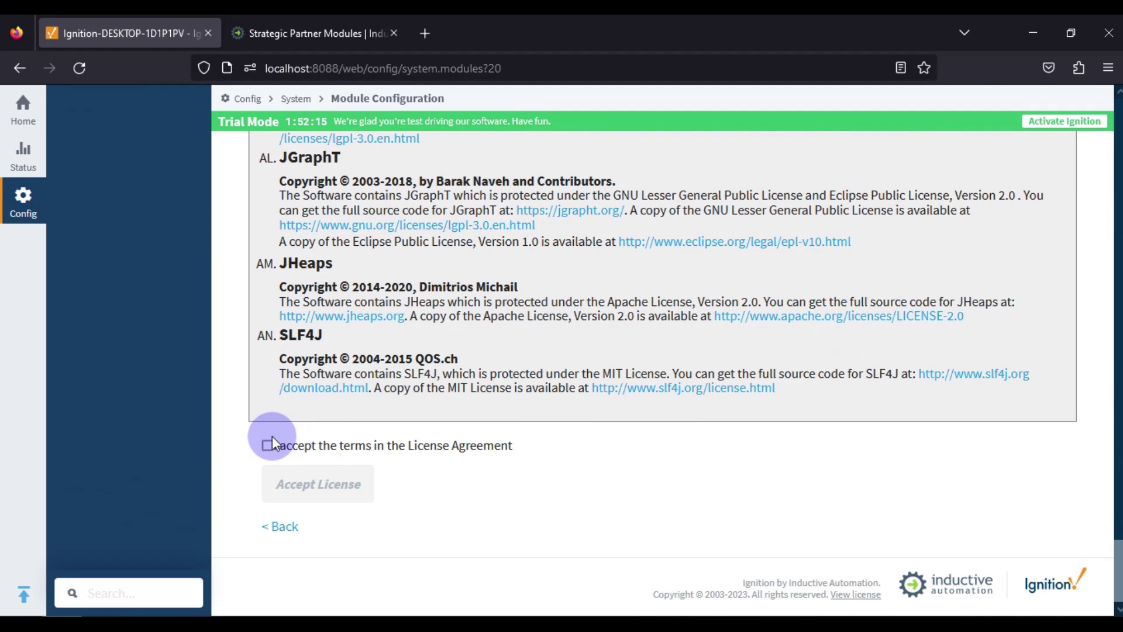
pyautogui.click(309, 488)
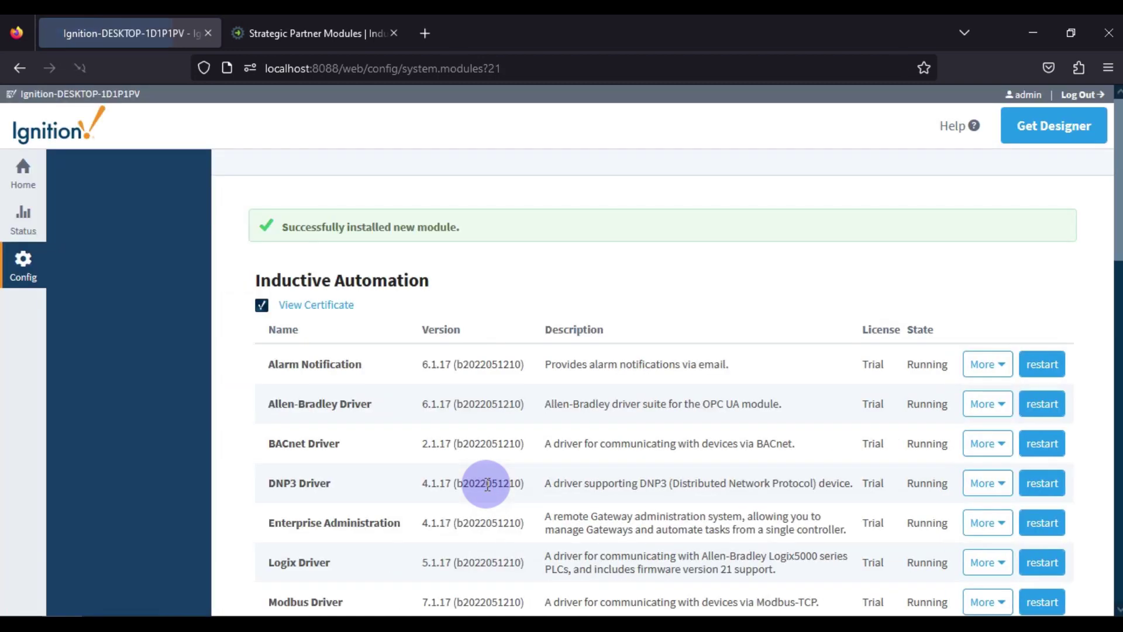
# Verify MQTT Recorder 4.0.15 is listed as Running with the other Cirrus Link modules
pyautogui.scroll(-10, 486, 489)
pyautogui.scroll(-2, 486, 483)
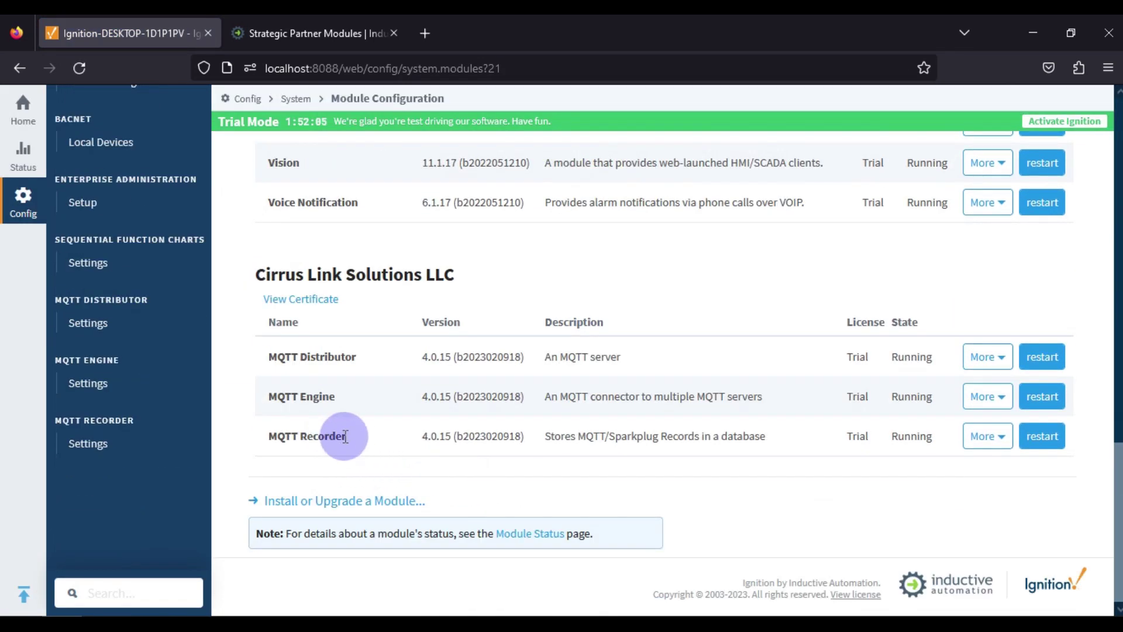
pyautogui.tripleClick(316, 436)
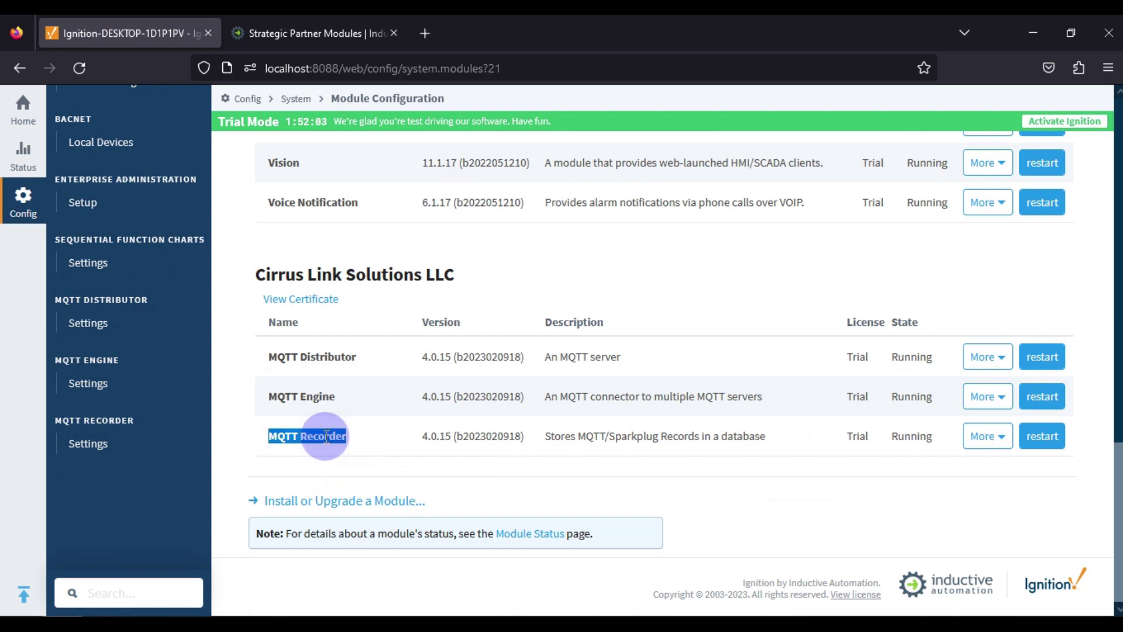
pyautogui.tripleClick(100, 421)
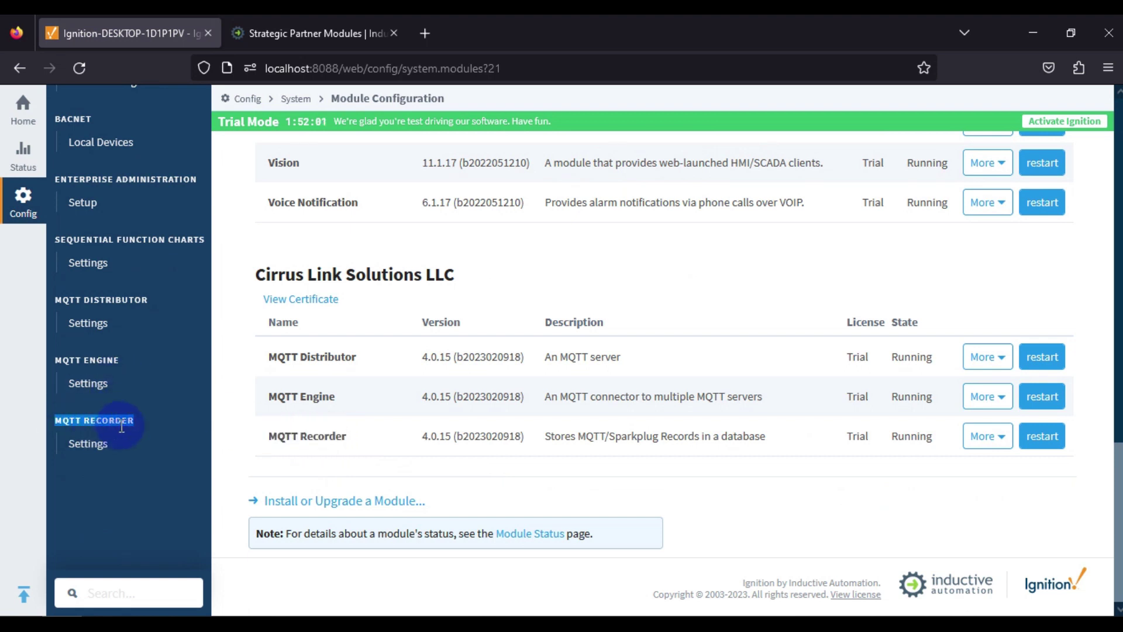
pyautogui.click(339, 505)
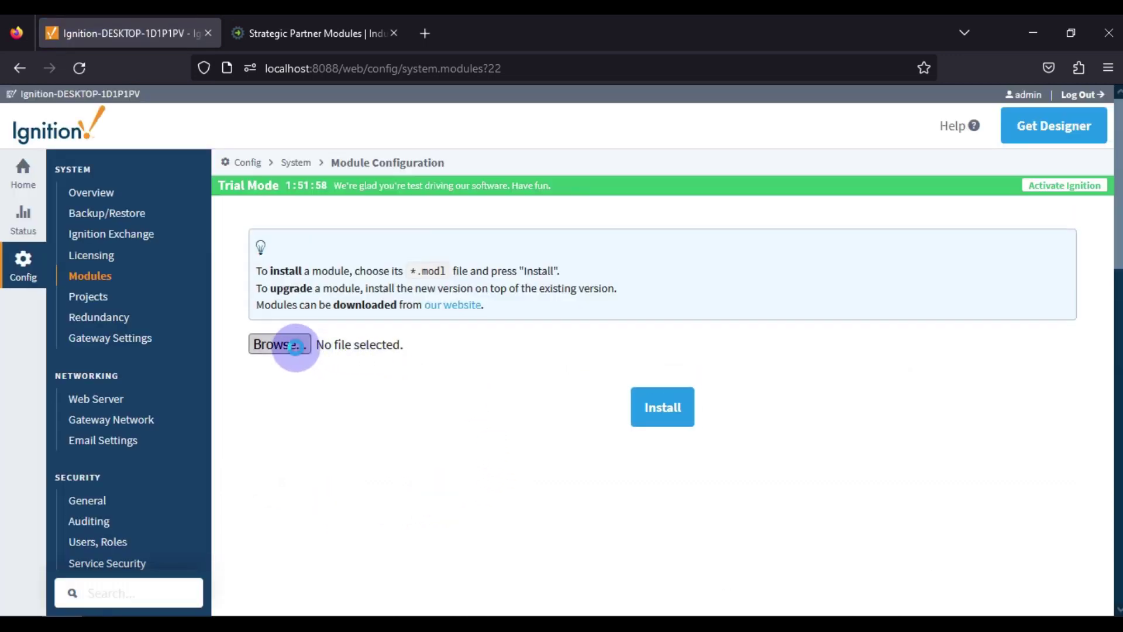
# Install MQTT-Transmission-signed.modl, accept its license, and check it appears in the module list
pyautogui.click(296, 345)
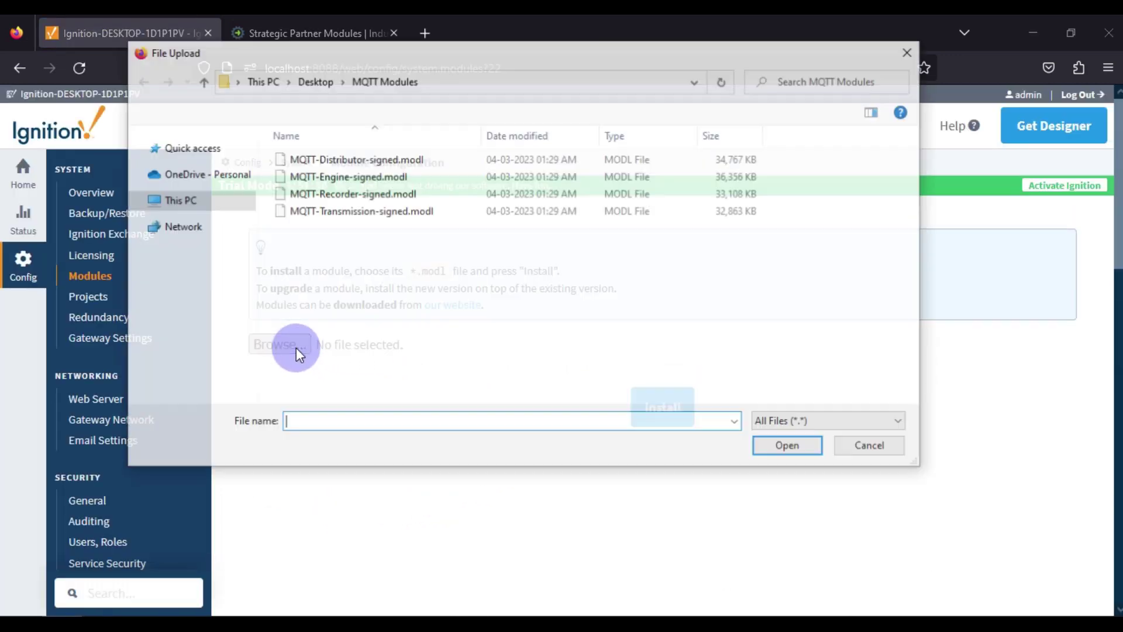
pyautogui.click(373, 214)
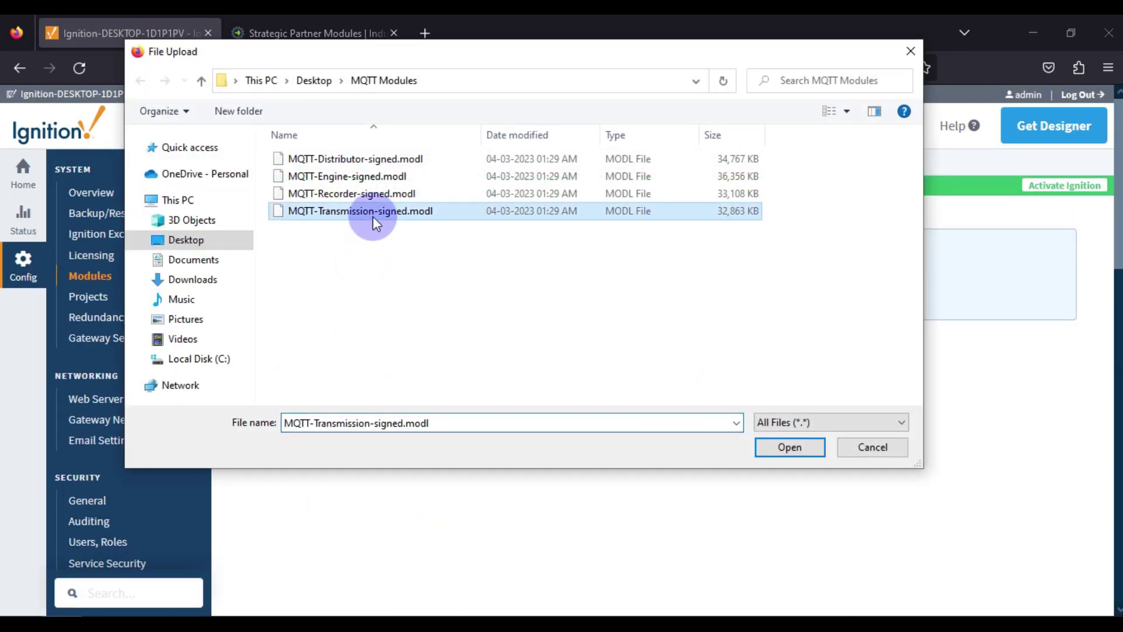
pyautogui.click(772, 447)
pyautogui.click(666, 419)
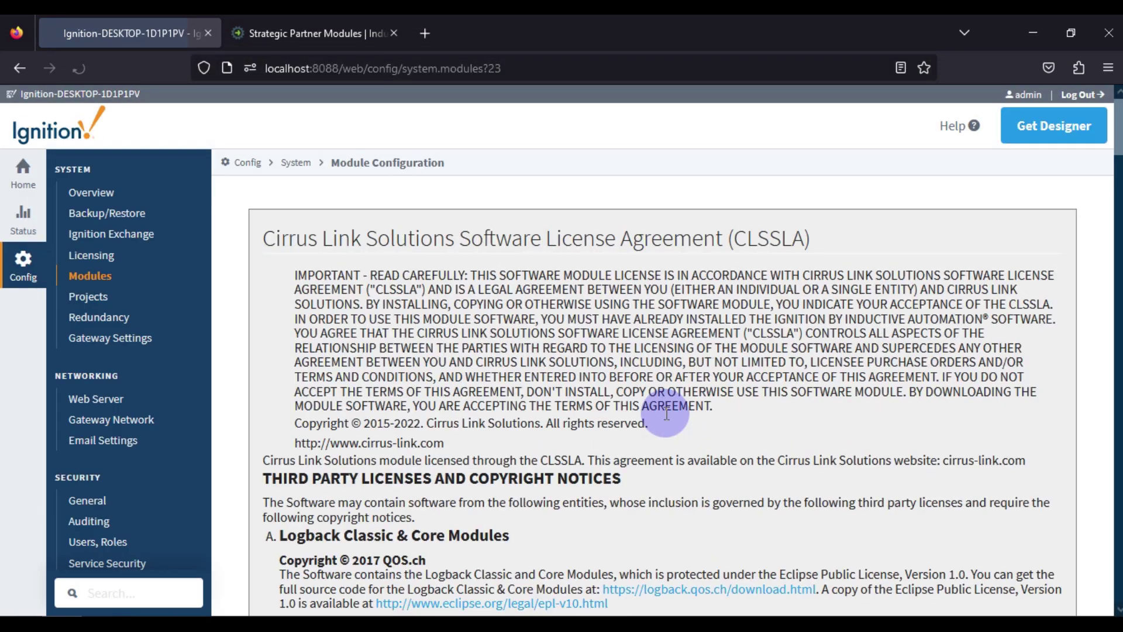
pyautogui.scroll(-15, 667, 420)
pyautogui.scroll(-20, 665, 413)
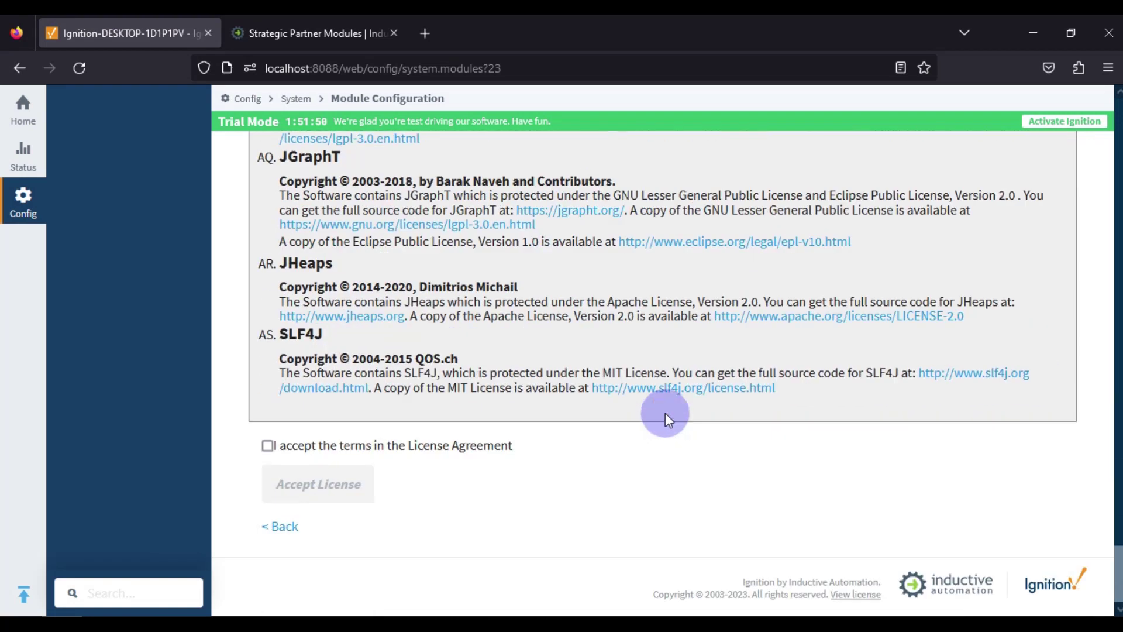
pyautogui.click(267, 446)
pyautogui.click(310, 477)
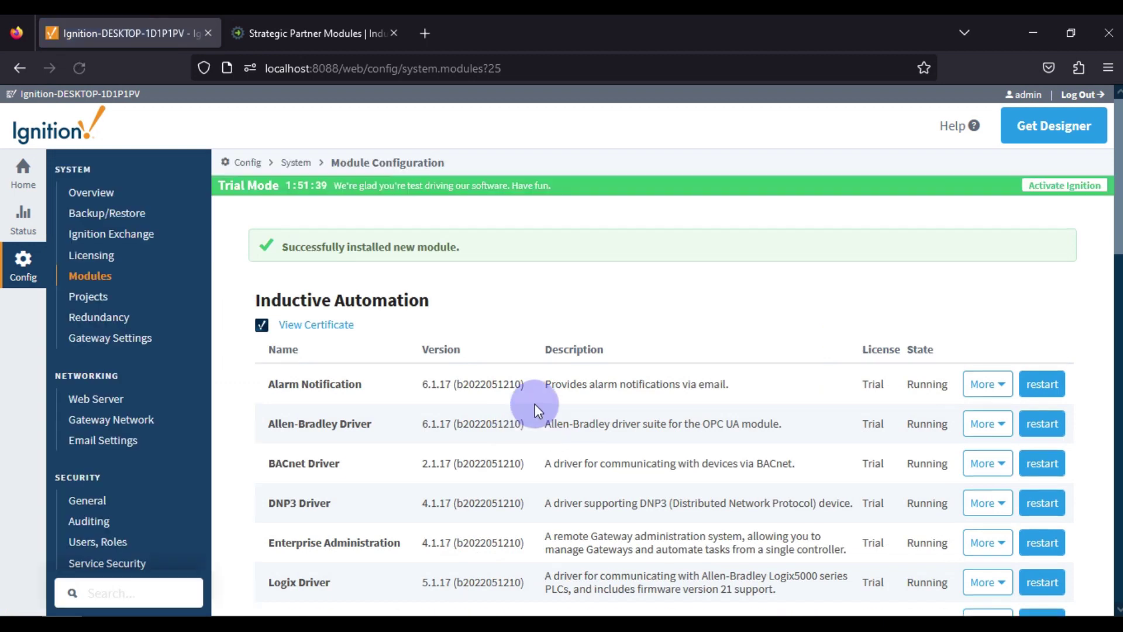
pyautogui.scroll(-20, 535, 404)
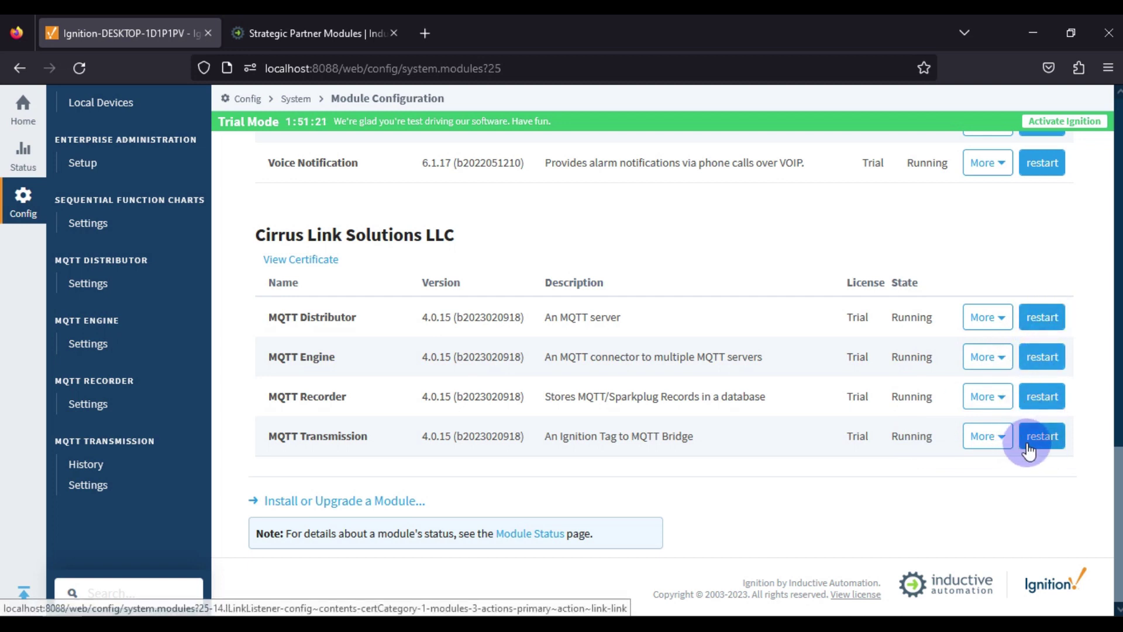
pyautogui.click(1000, 325)
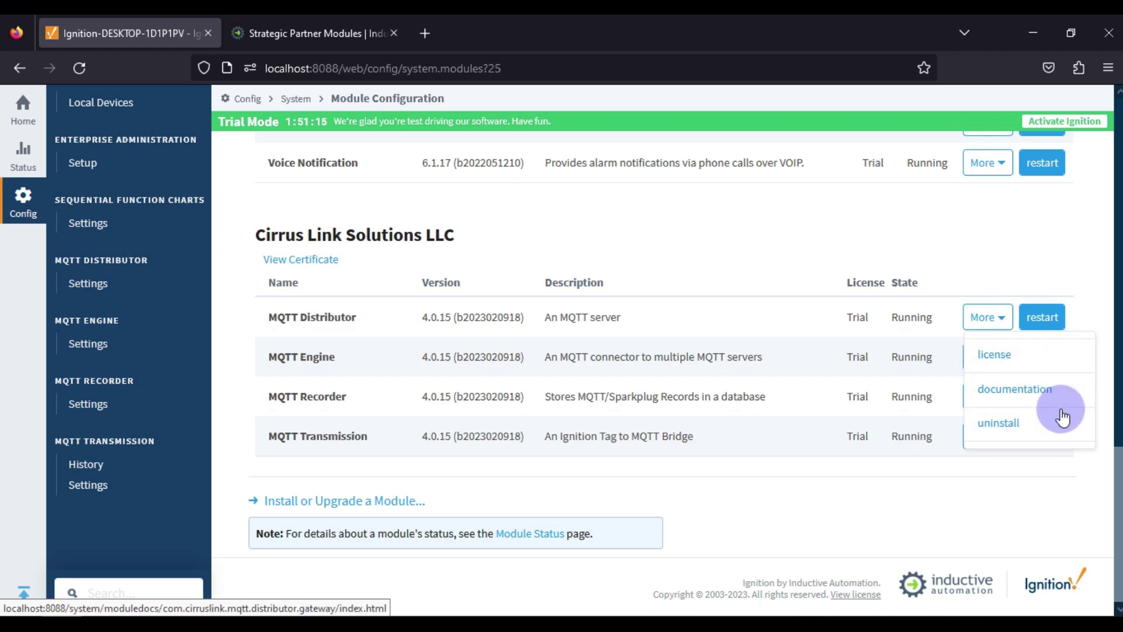
pyautogui.click(808, 440)
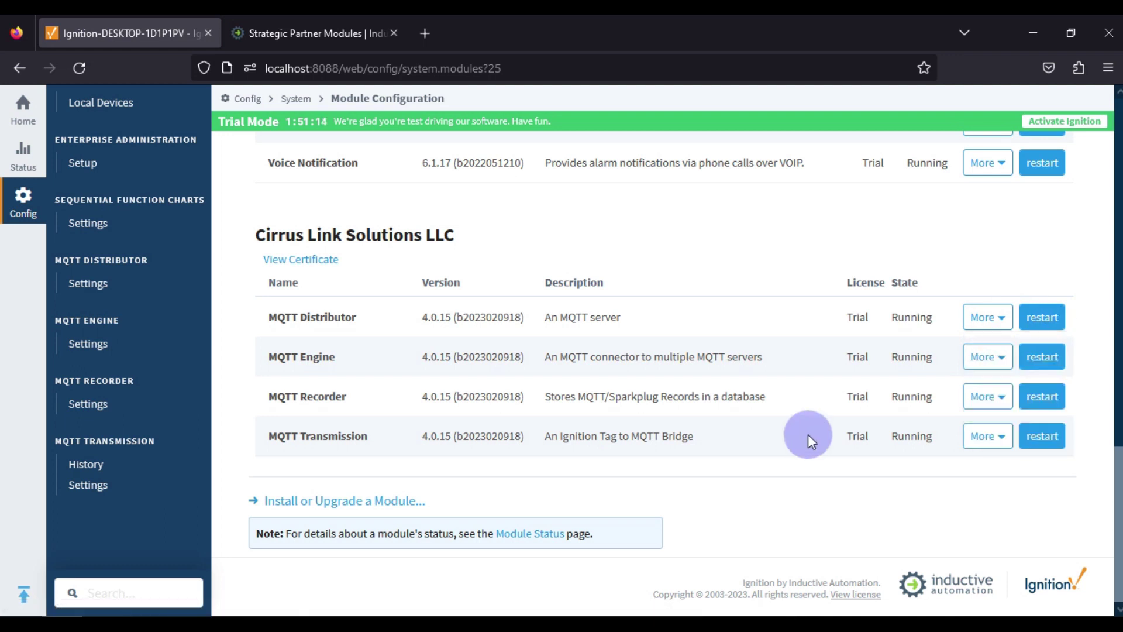
pyautogui.click(107, 290)
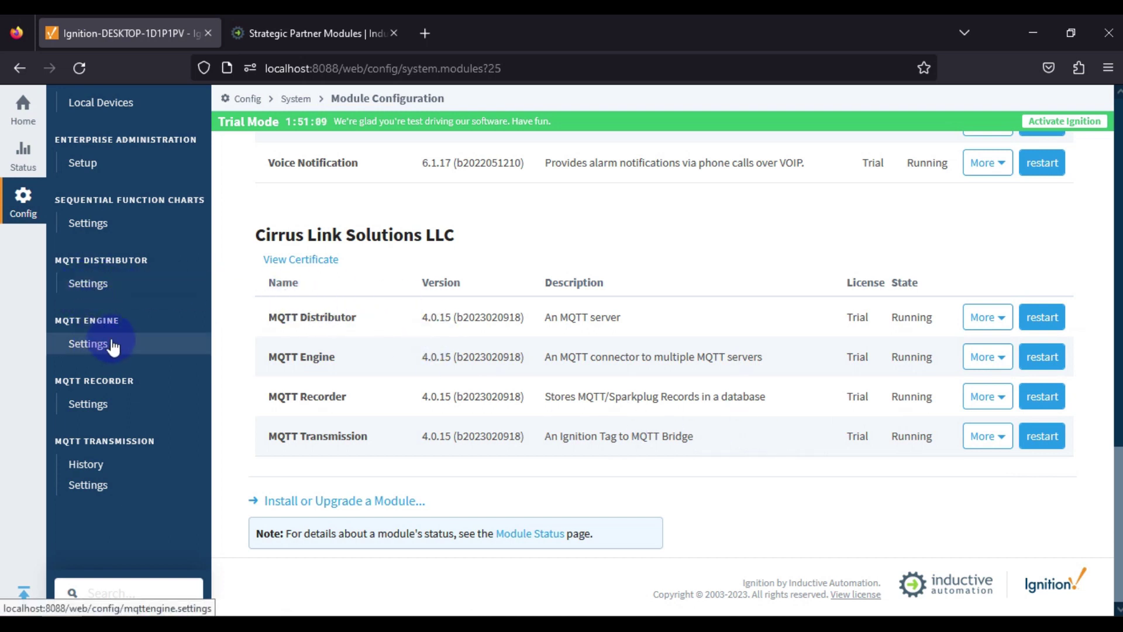
pyautogui.click(83, 349)
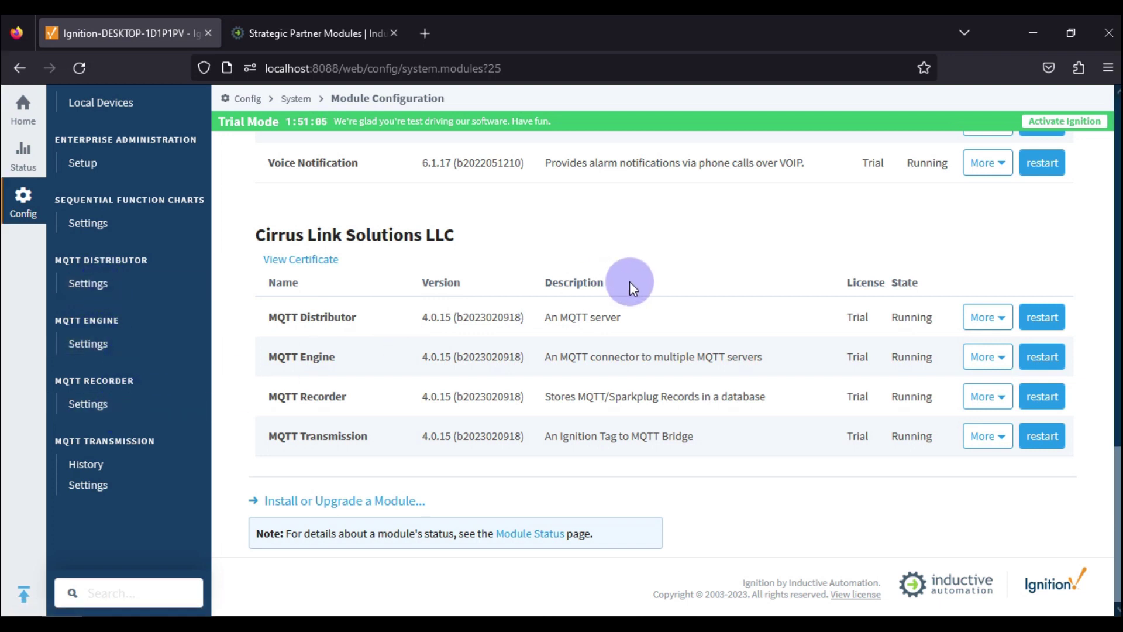
# Flip between the Cirrus Link downloads and Ignition tabs, then leave the desktop showing
pyautogui.click(310, 33)
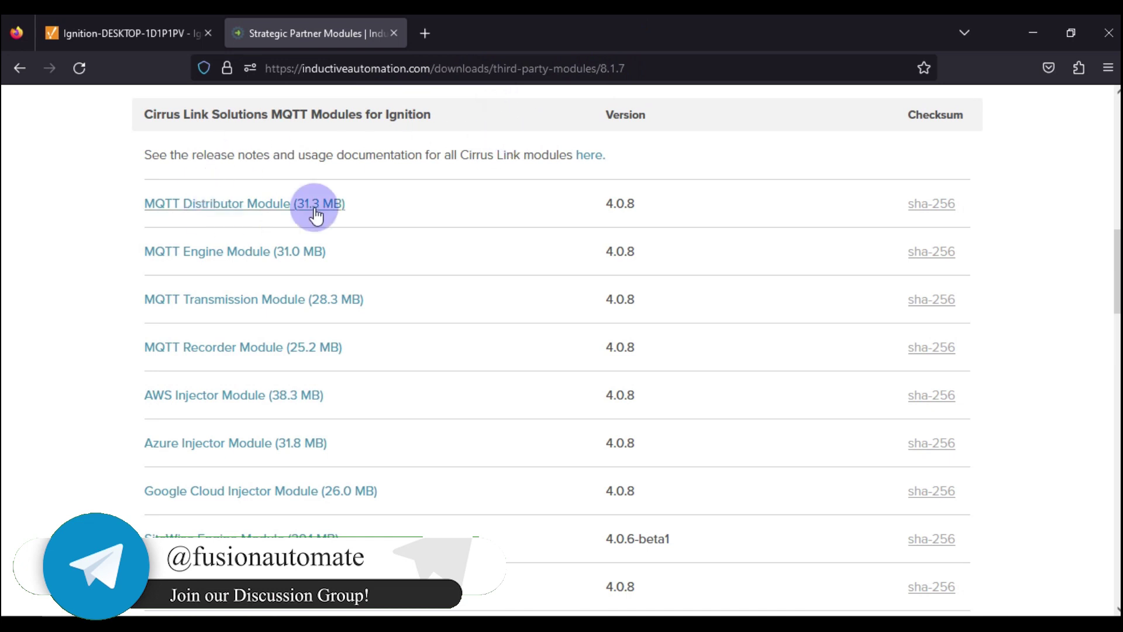
pyautogui.click(155, 24)
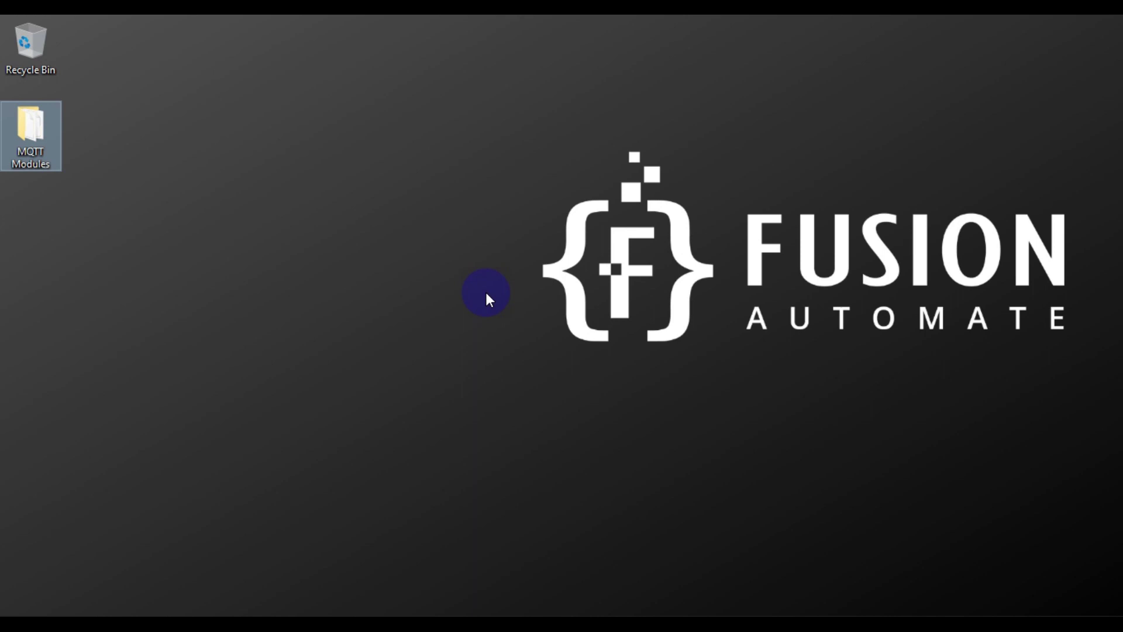
pyautogui.click(486, 293)
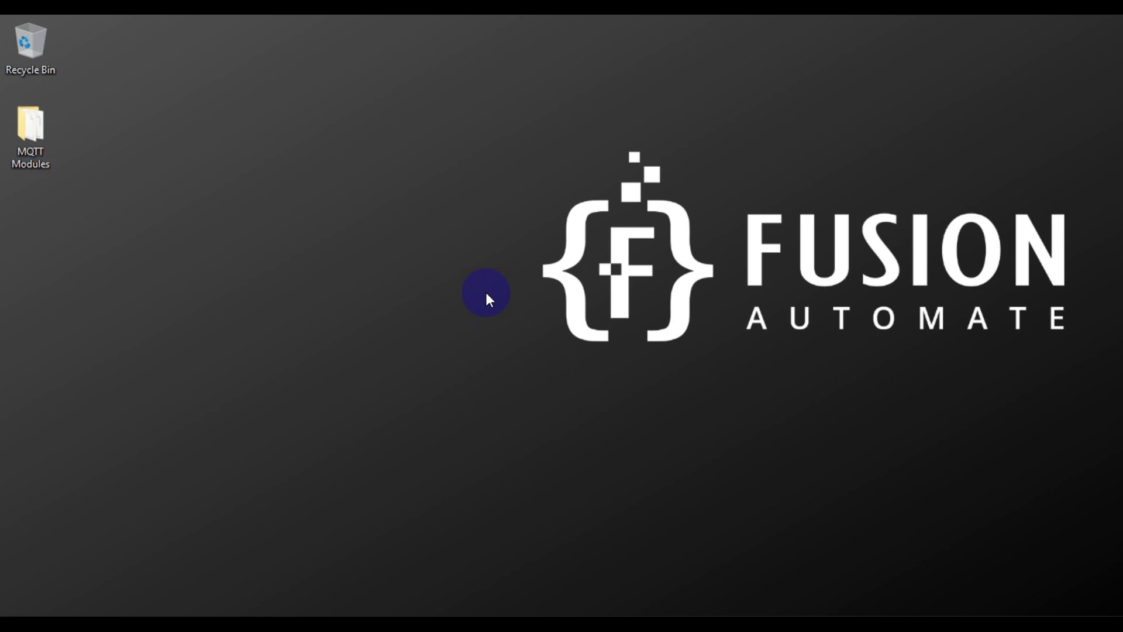